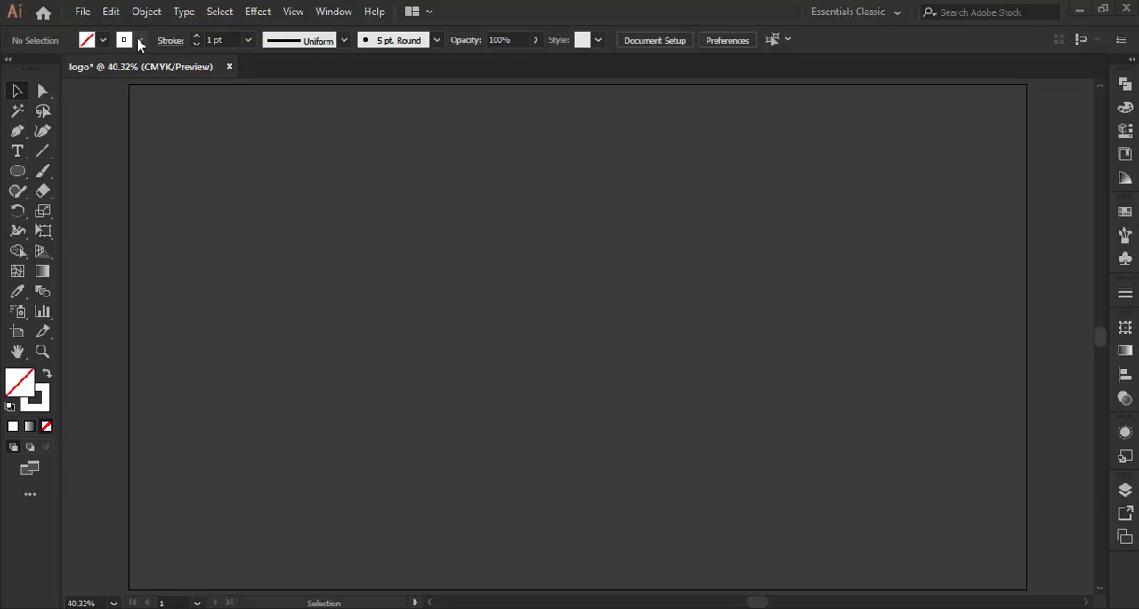
- Create a 100 by 100 pt circle with no fill and a 3 pt white stroke in the middle of the artboard
{"action": "left_click", "coordinate": [140, 41]}
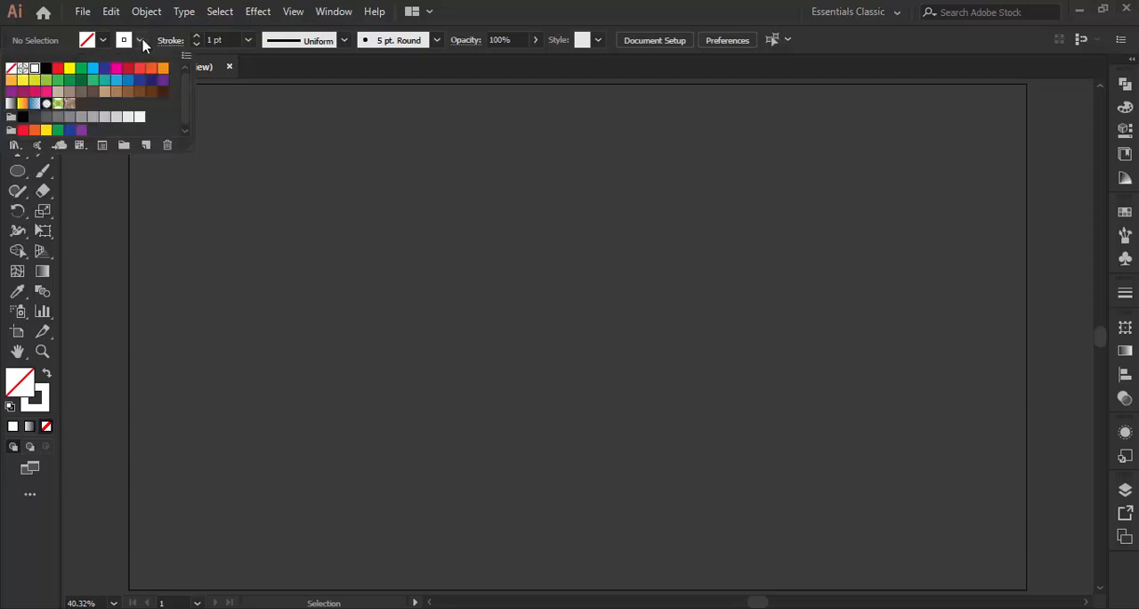
{"action": "left_click", "coordinate": [248, 41]}
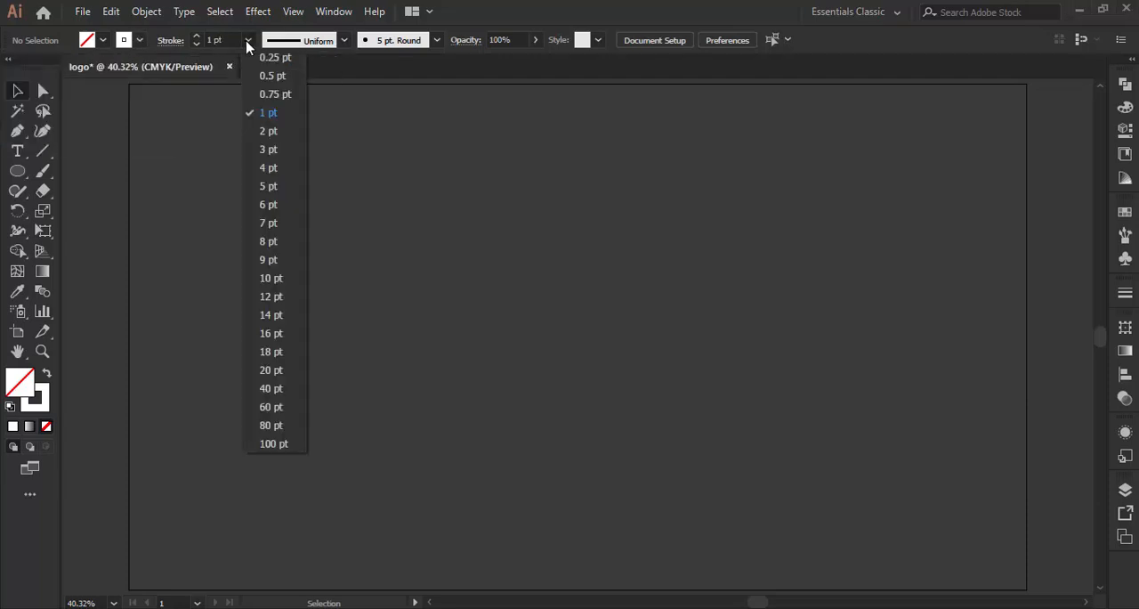
{"action": "left_click", "coordinate": [269, 149]}
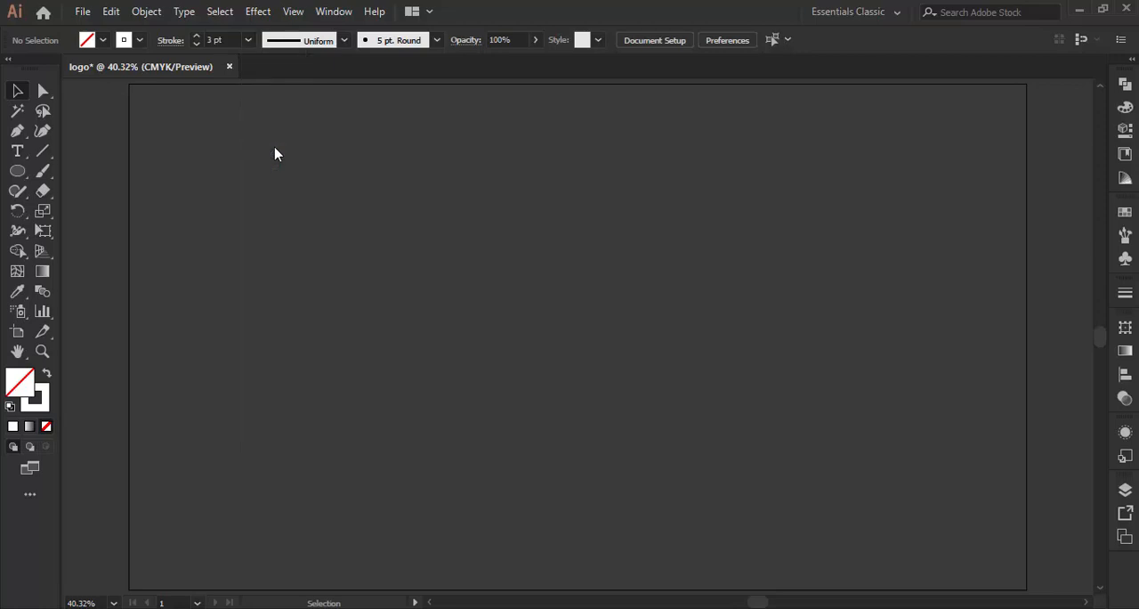
{"action": "left_click", "coordinate": [17, 171]}
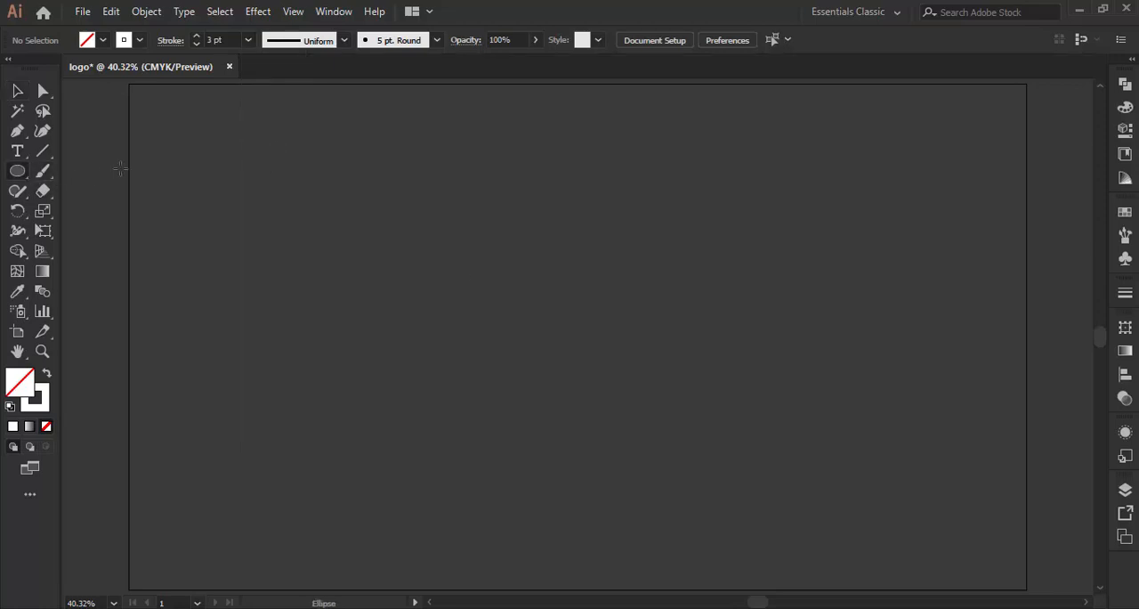
{"action": "left_click", "coordinate": [552, 292]}
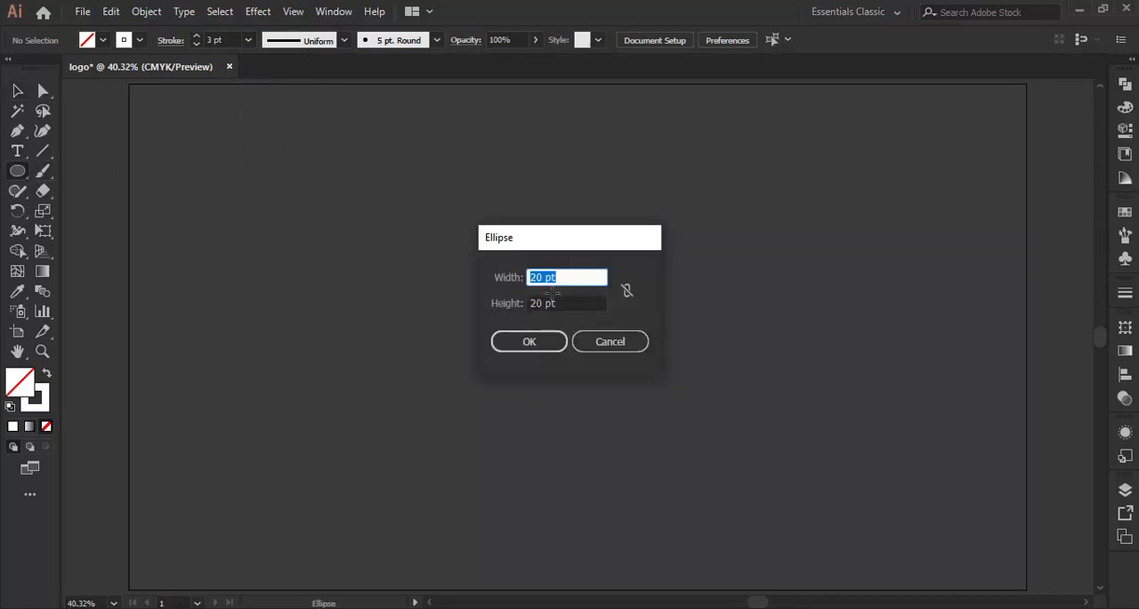
{"action": "type", "text": "100"}
{"action": "key", "text": "Tab"}
{"action": "type", "text": "1"}
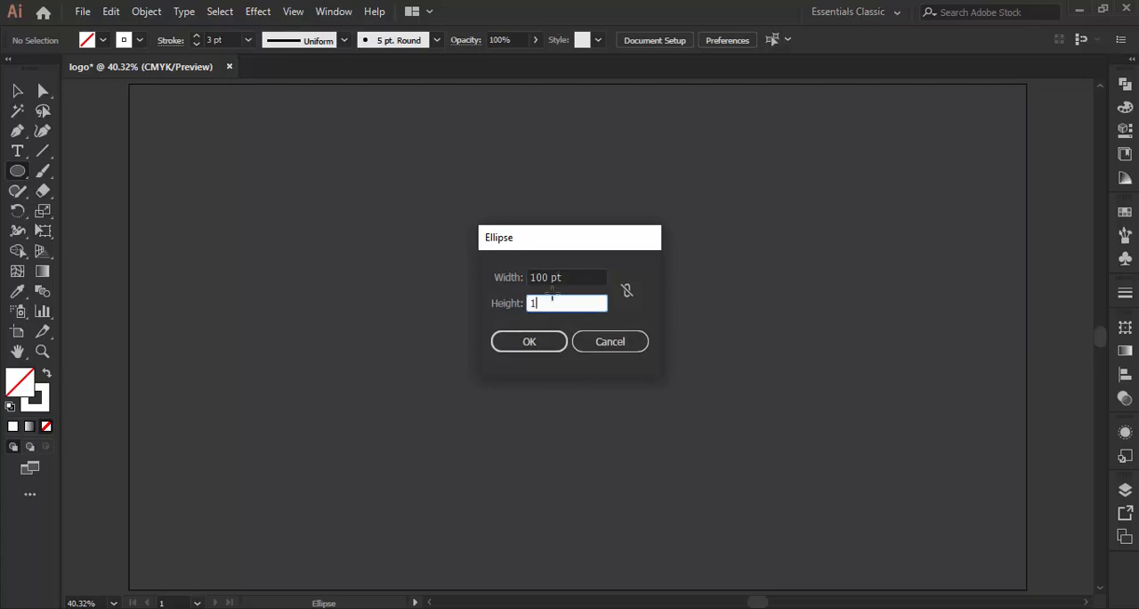
{"action": "type", "text": "00"}
{"action": "left_click", "coordinate": [532, 342]}
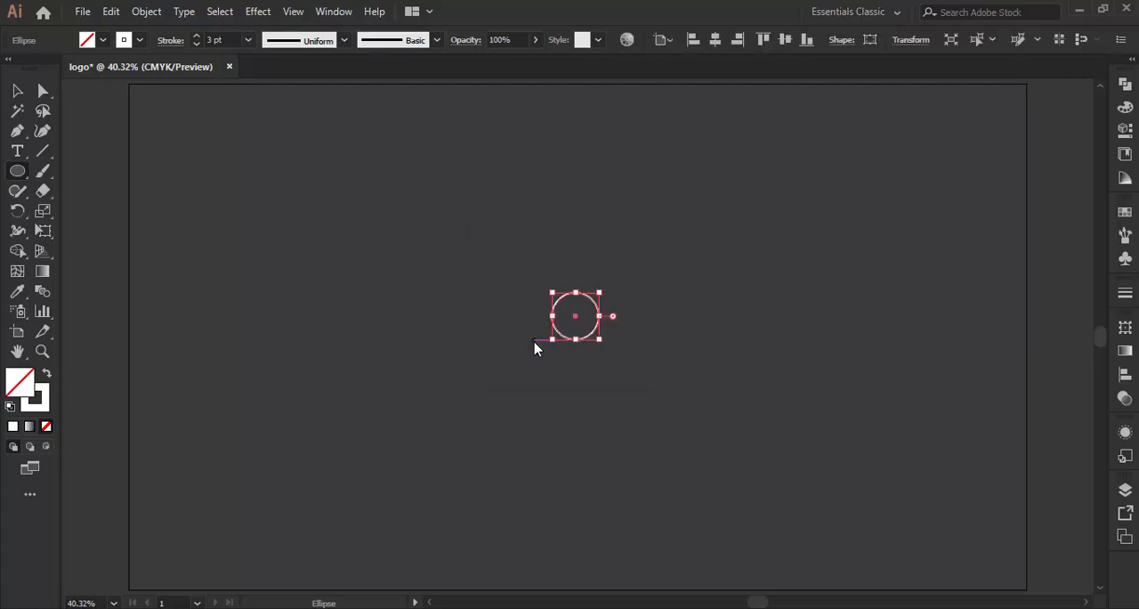
- Set the circle's stroke weight to 40 pt and expand its fill and stroke into a ring shape
{"action": "left_click", "coordinate": [249, 42]}
{"action": "left_click", "coordinate": [269, 389]}
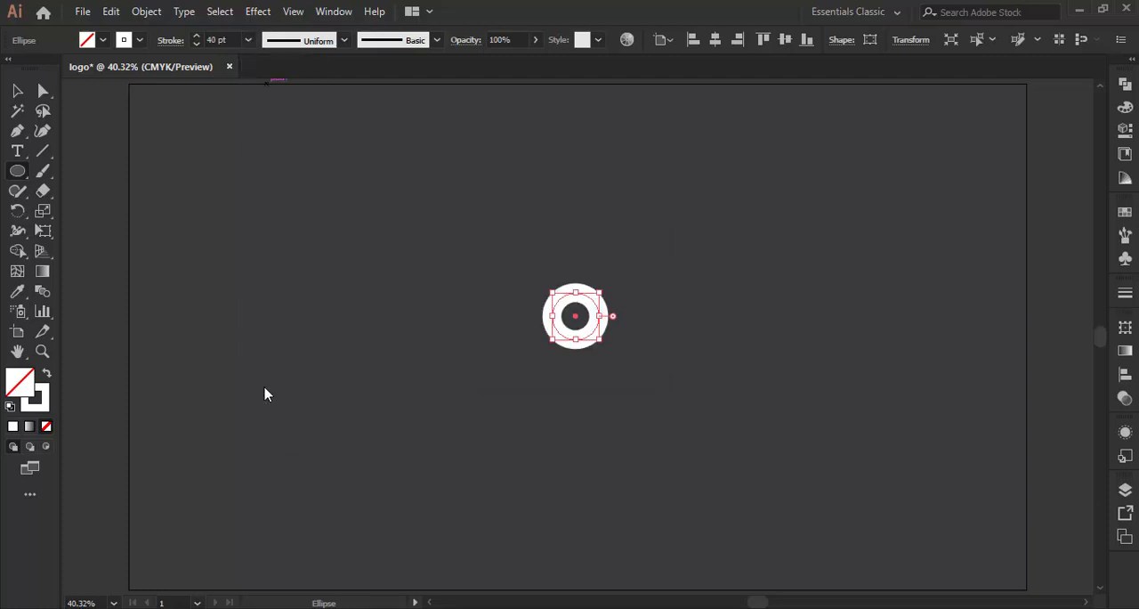
{"action": "left_click", "coordinate": [147, 12]}
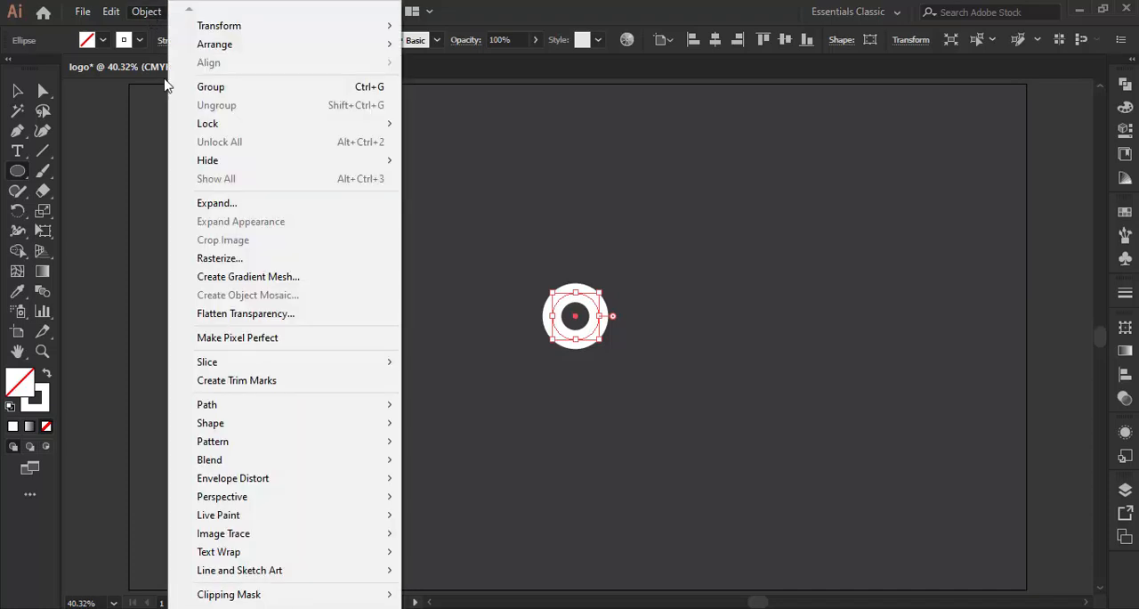
{"action": "left_click", "coordinate": [221, 207]}
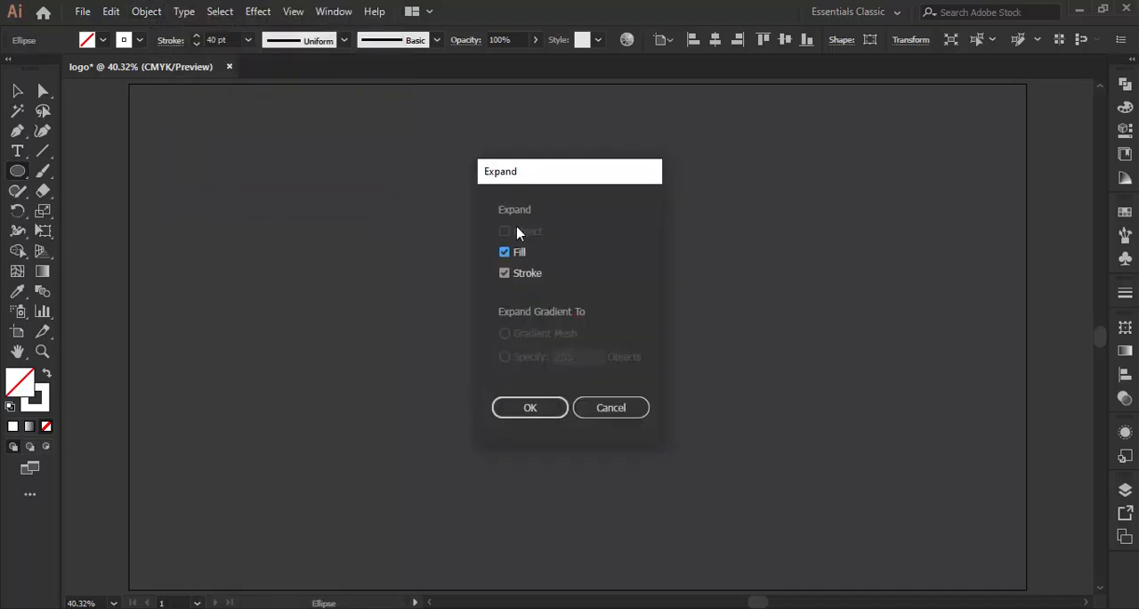
{"action": "left_click", "coordinate": [534, 408]}
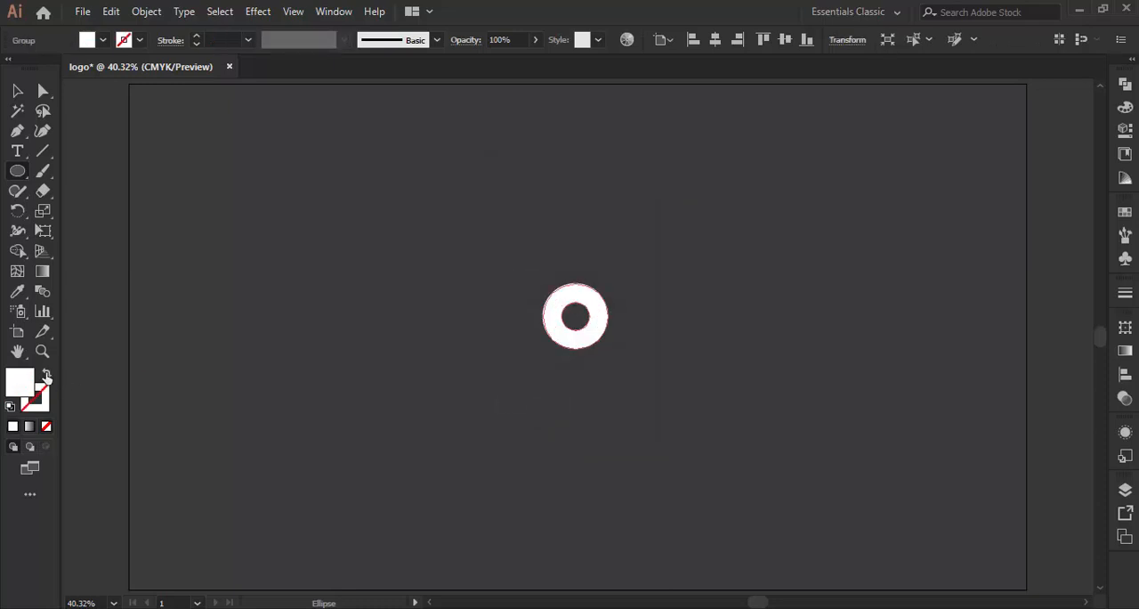
- Swap the ring's fill and stroke, set the stroke weight to 20 pt, and expand it into two concentric rings
{"action": "left_click", "coordinate": [46, 376]}
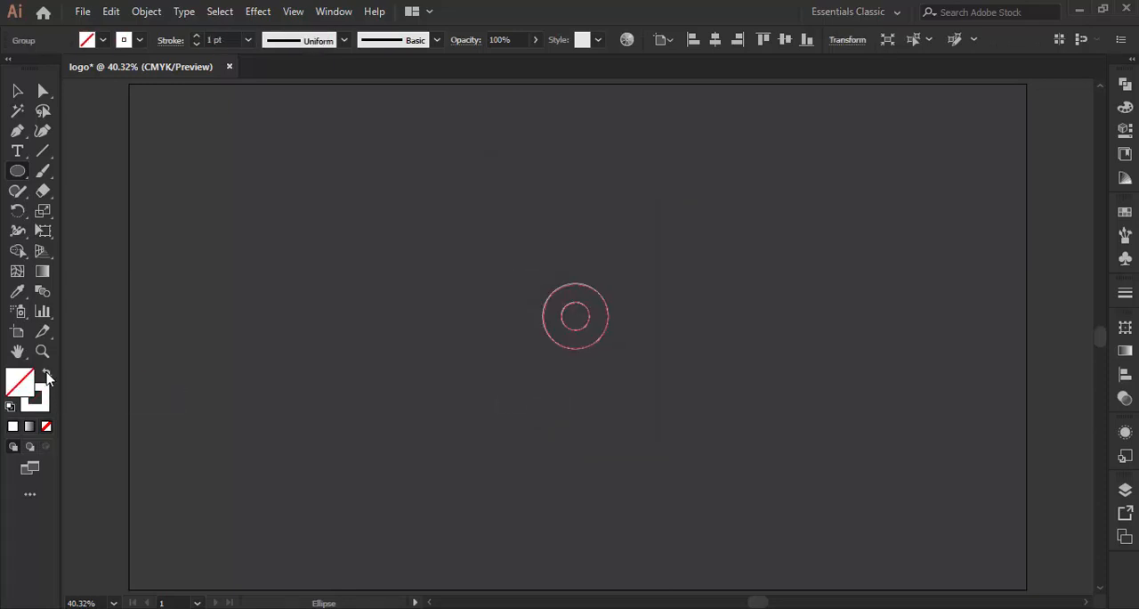
{"action": "left_click", "coordinate": [248, 40]}
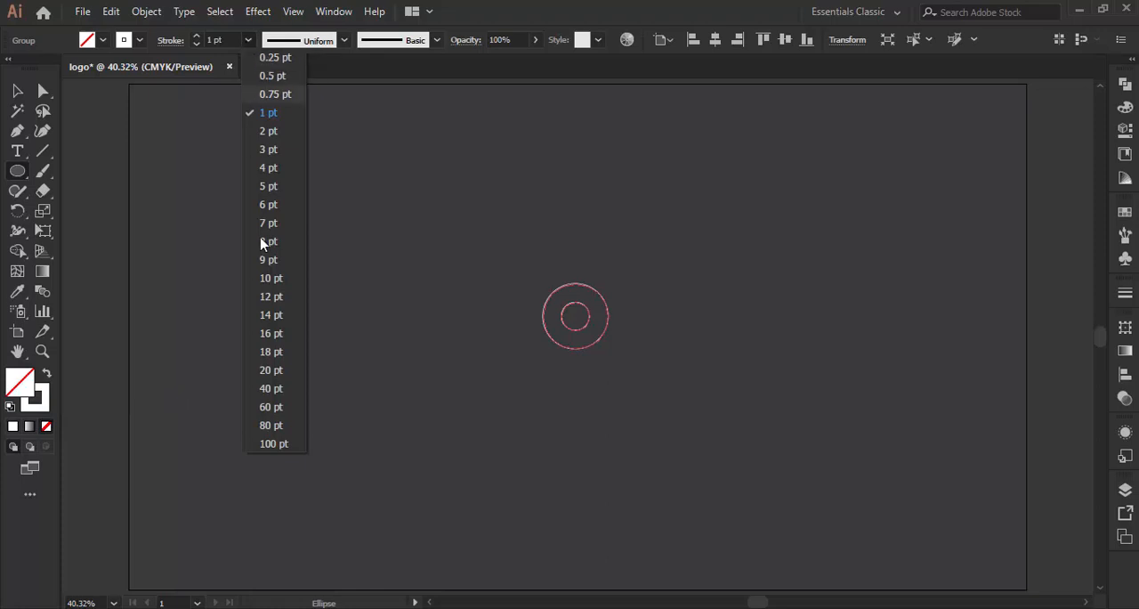
{"action": "left_click", "coordinate": [271, 370]}
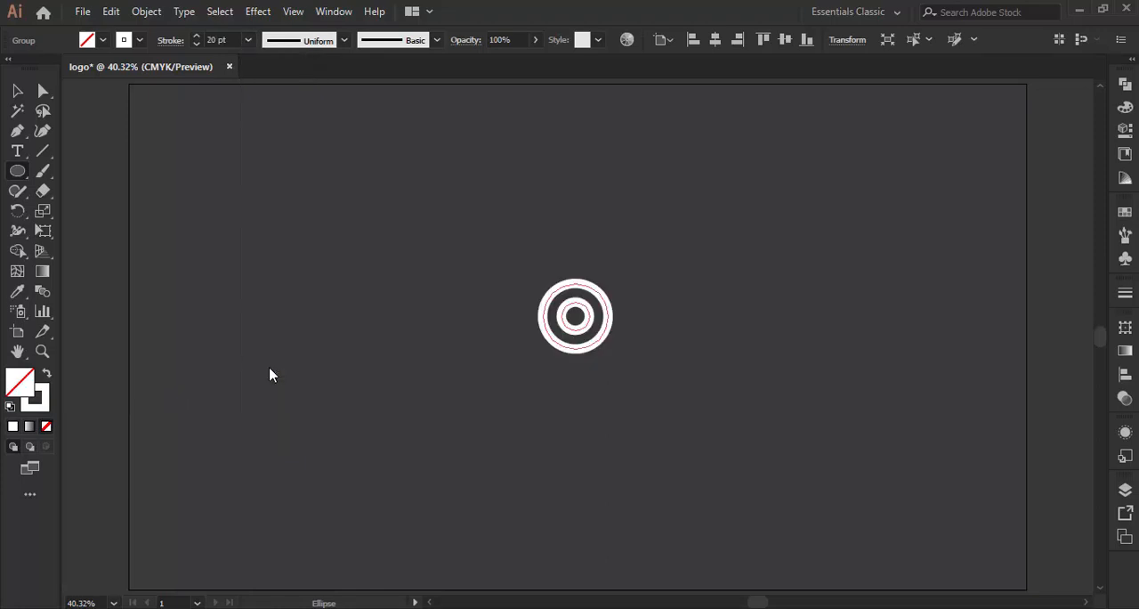
{"action": "left_click", "coordinate": [146, 12]}
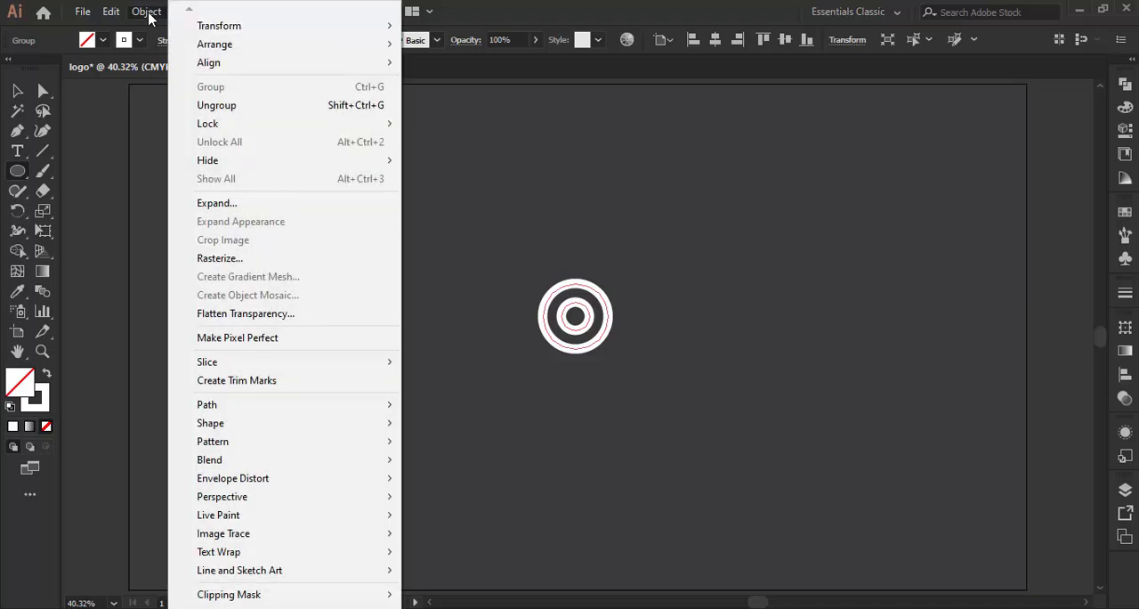
{"action": "left_click", "coordinate": [224, 204]}
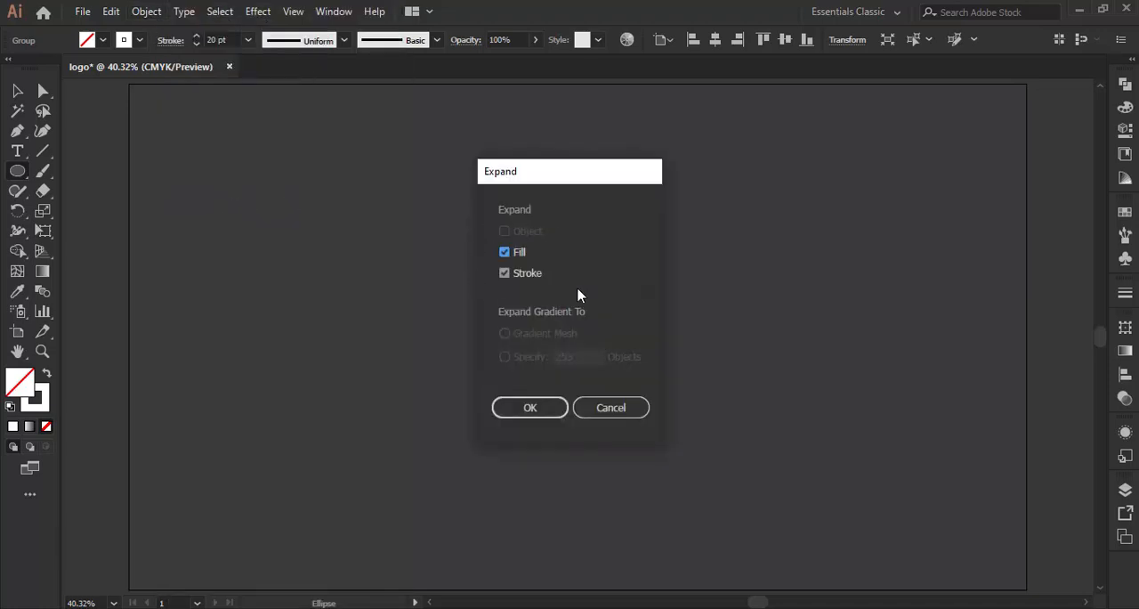
{"action": "left_click", "coordinate": [530, 408]}
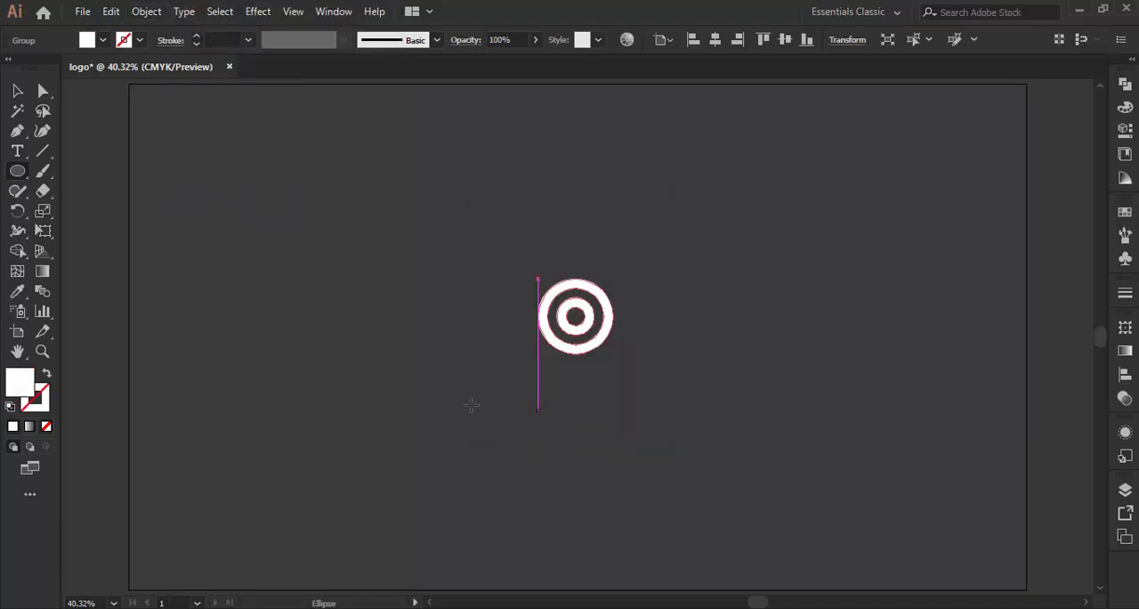
- Draw a closed vertical bar about 20 by 160 pt with the Pen tool, spanning the outer ring's height and covering the inner ring's left thickness
{"action": "left_click", "coordinate": [42, 350]}
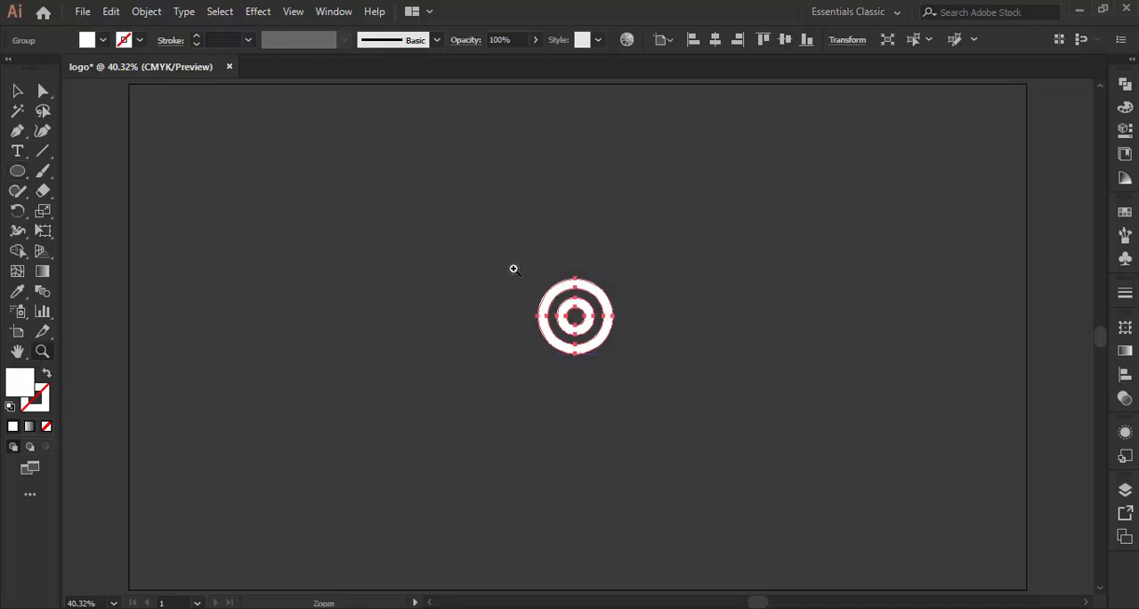
{"action": "left_click_drag", "start_coordinate": [514, 266], "coordinate": [636, 364]}
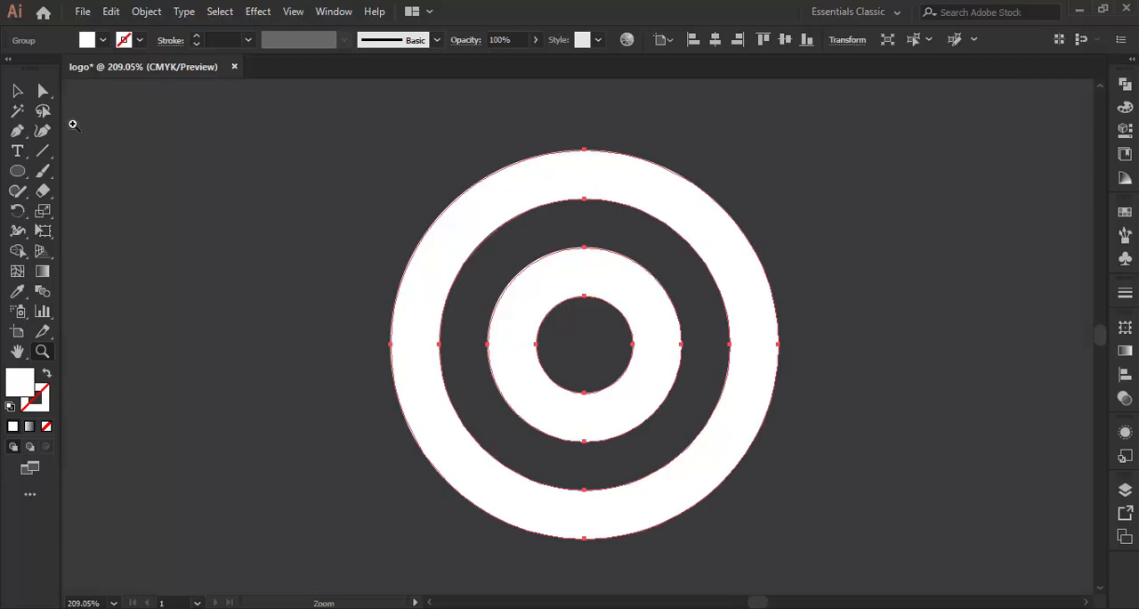
{"action": "left_click", "coordinate": [18, 94]}
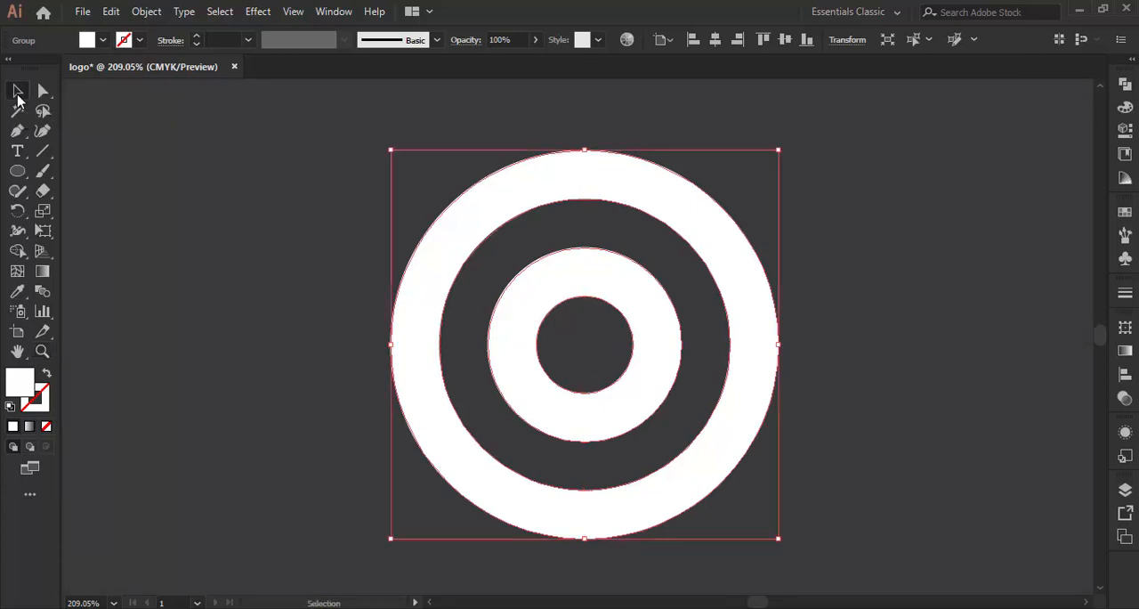
{"action": "left_click", "coordinate": [260, 275]}
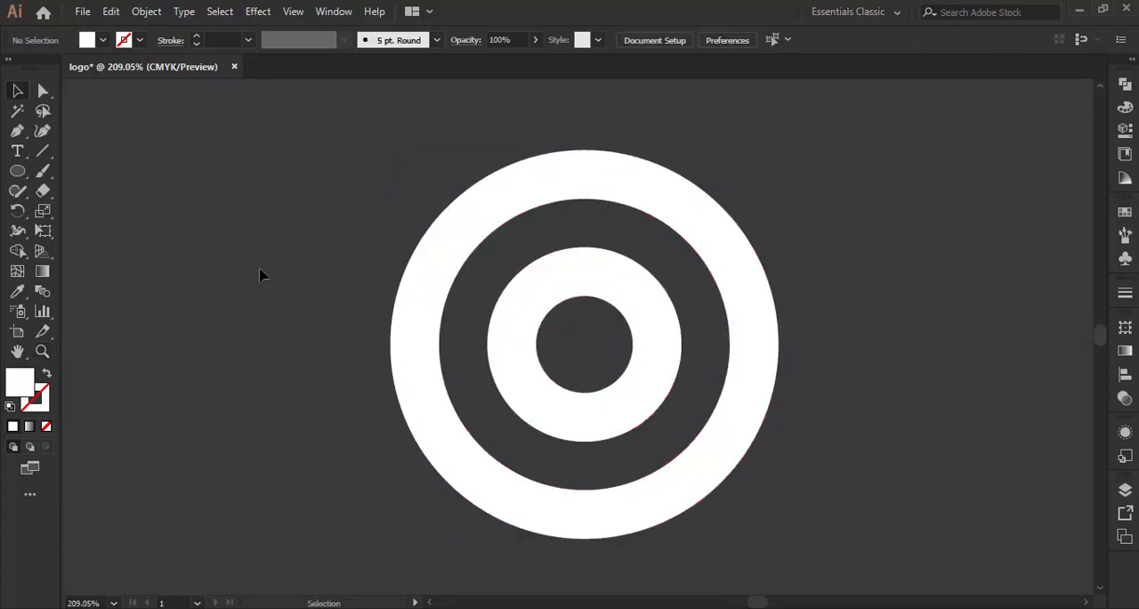
{"action": "left_click", "coordinate": [17, 134]}
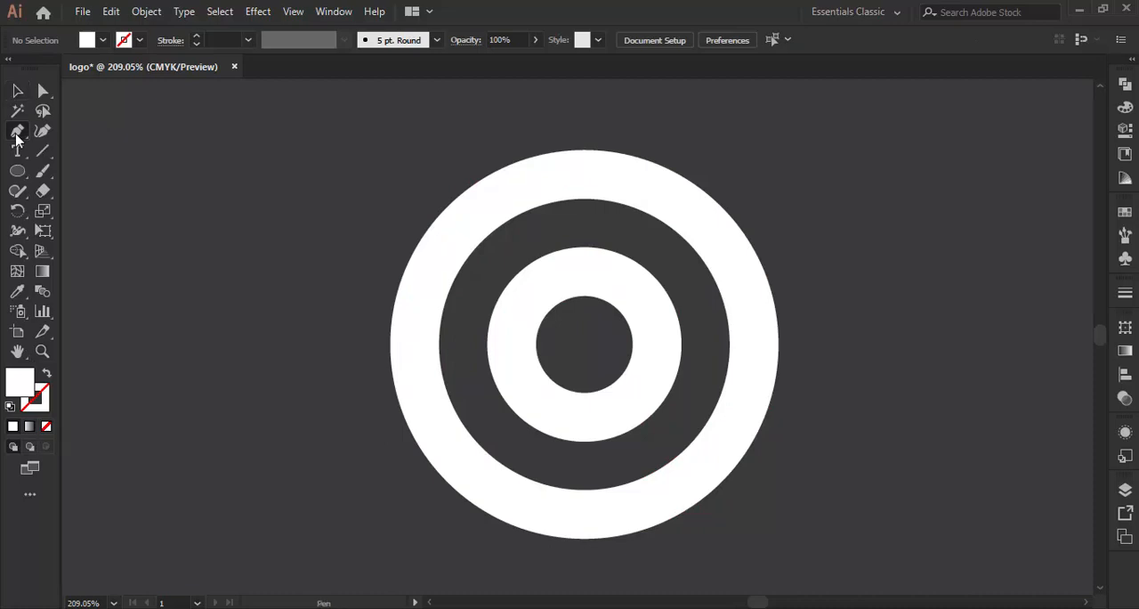
{"action": "left_click", "coordinate": [487, 151]}
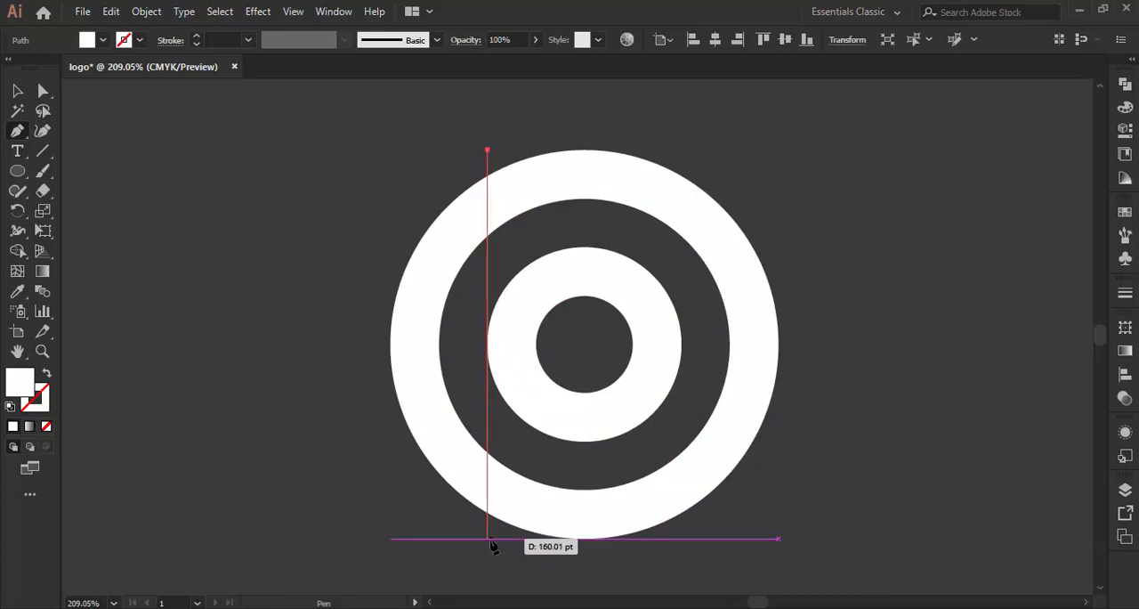
{"action": "left_click", "coordinate": [487, 538]}
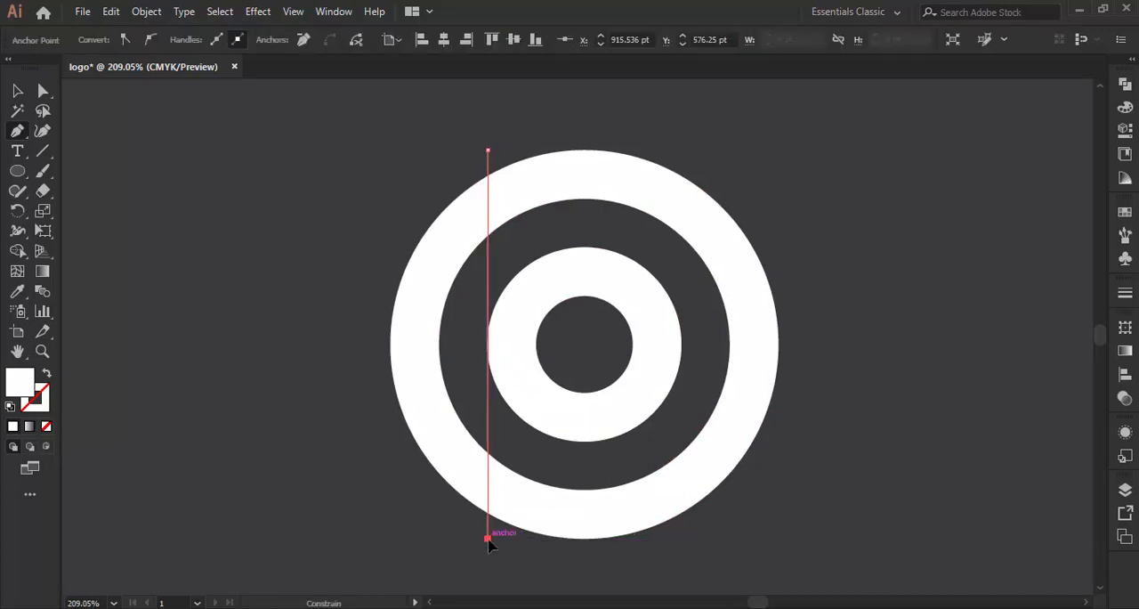
{"action": "left_click", "coordinate": [537, 540]}
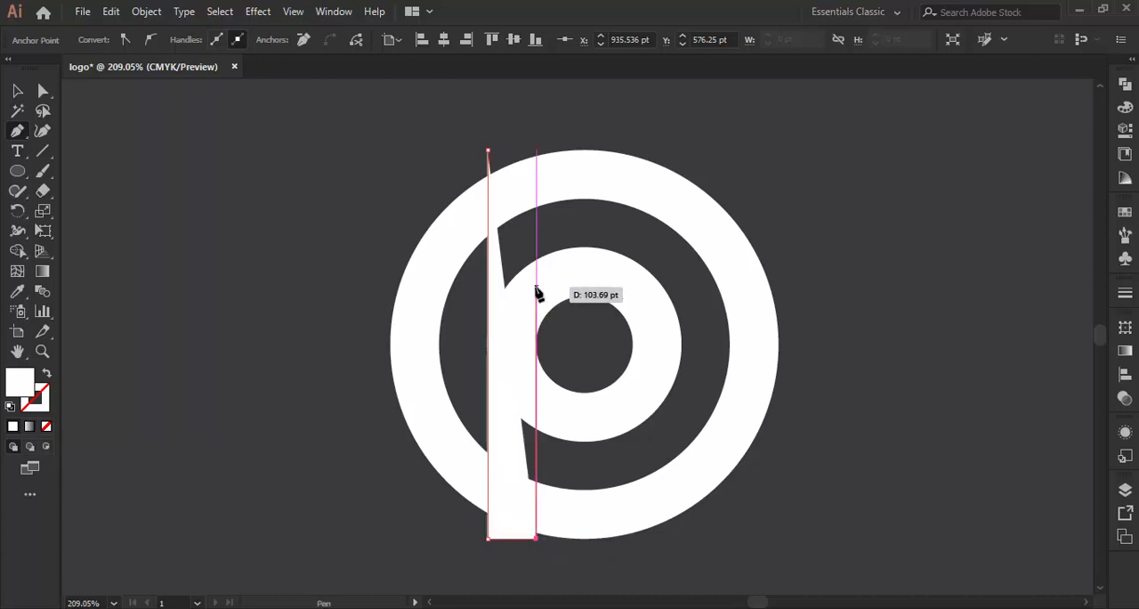
{"action": "left_click", "coordinate": [538, 150]}
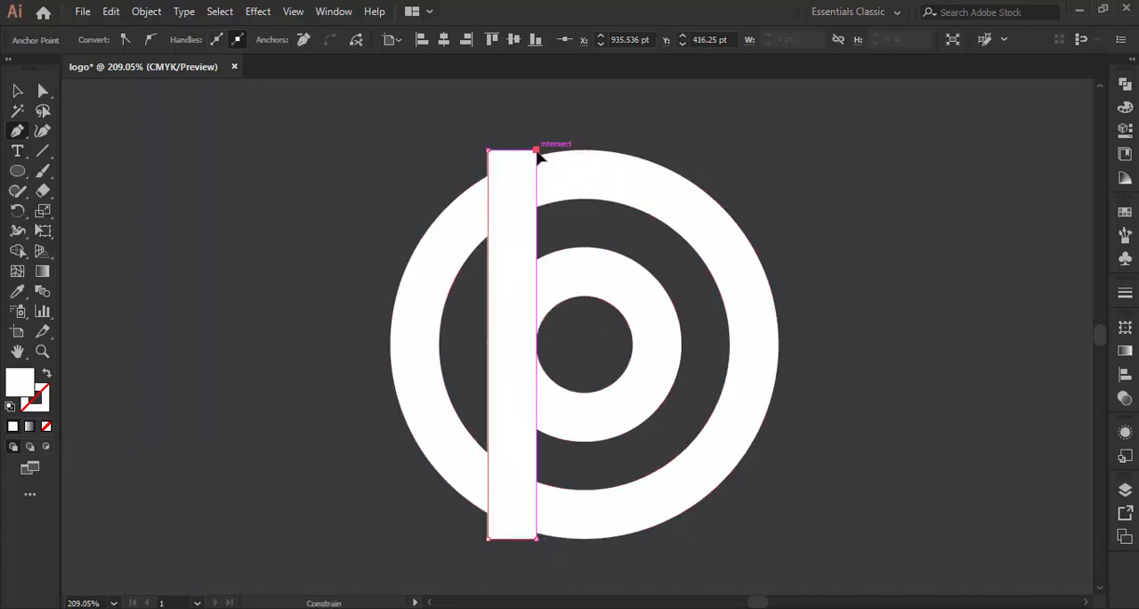
{"action": "left_click", "coordinate": [488, 151]}
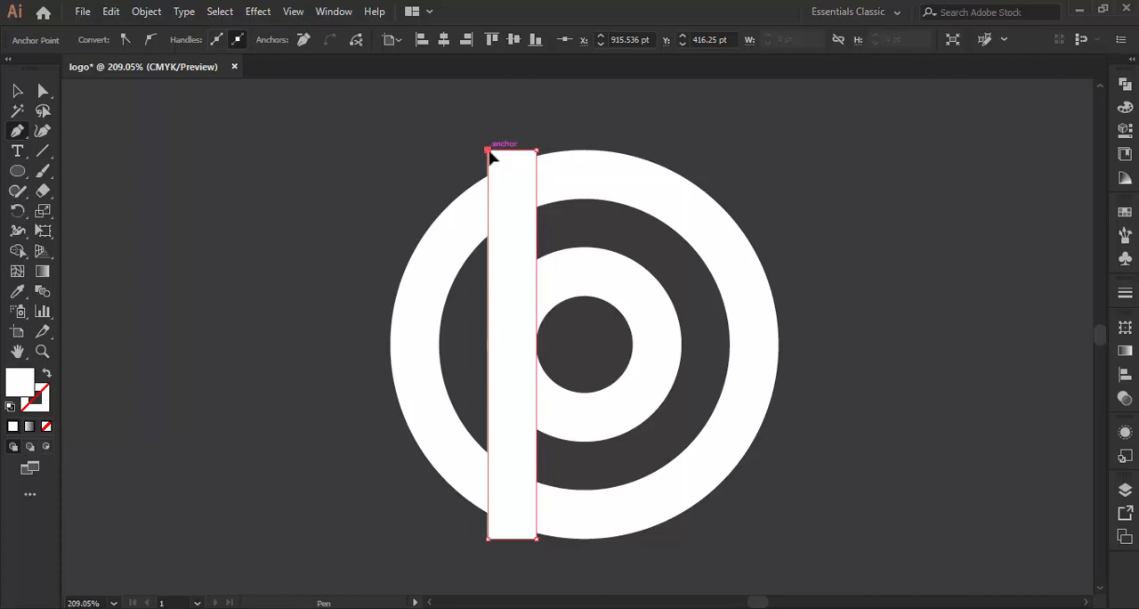
- Duplicate the vertical bar directly to its right so the copy's right edge meets the rings' vertical centre line
{"action": "left_click", "coordinate": [19, 94]}
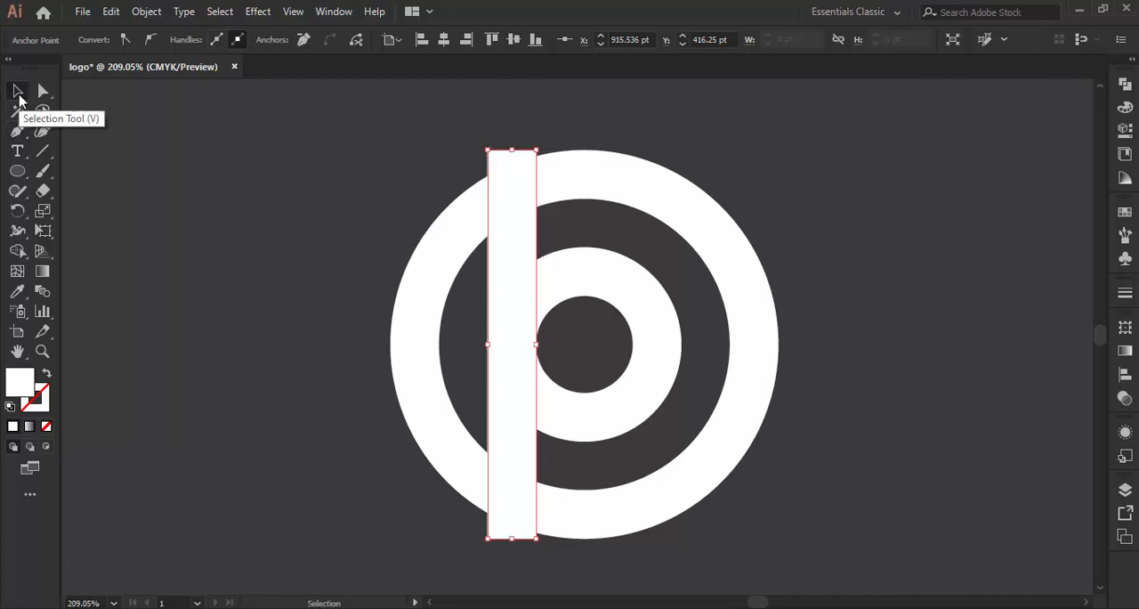
{"action": "left_click", "coordinate": [344, 295]}
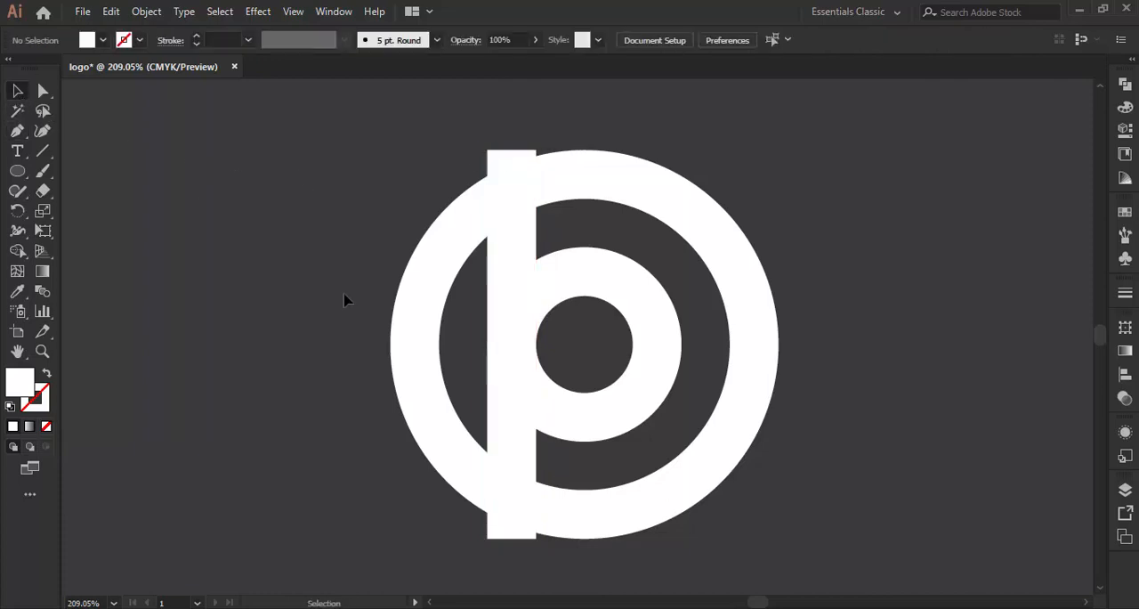
{"action": "left_click", "coordinate": [504, 288]}
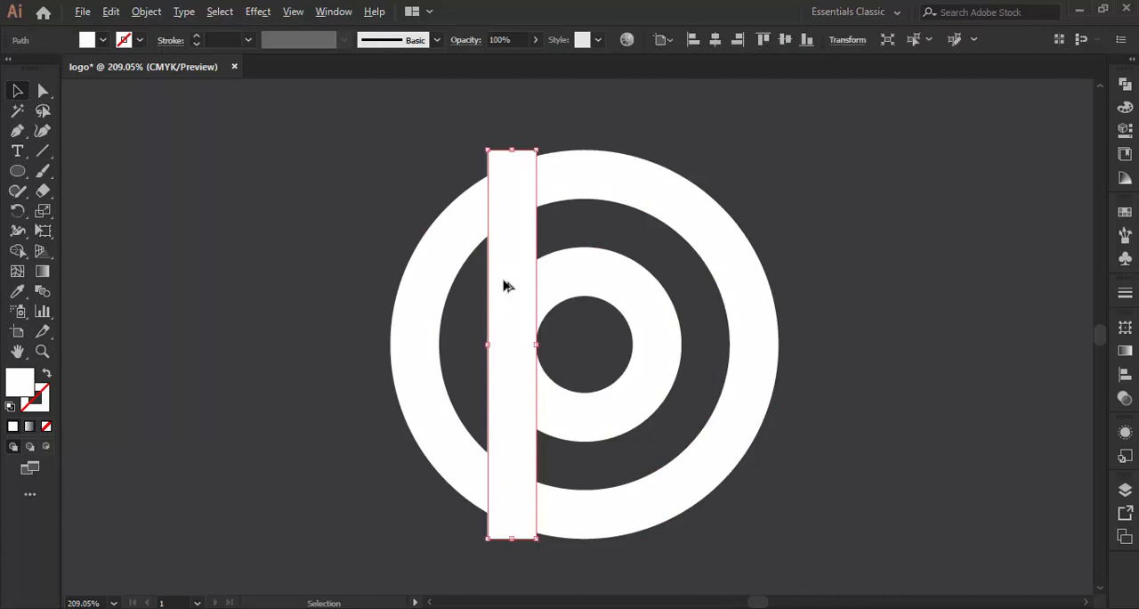
{"action": "left_click_drag", "start_coordinate": [505, 285], "coordinate": [551, 283]}
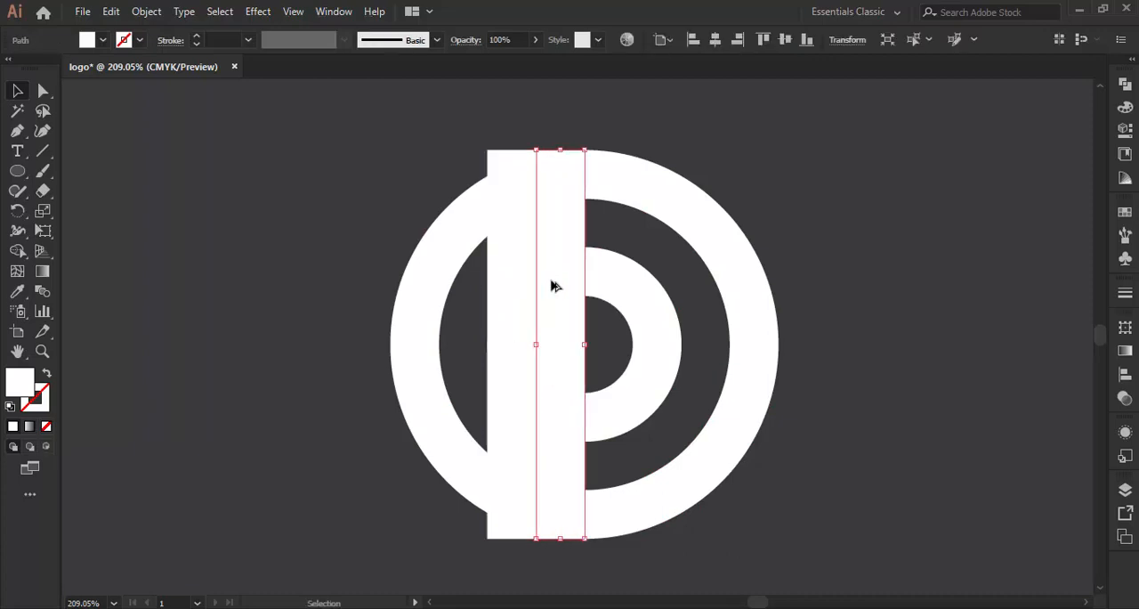
{"action": "left_click", "coordinate": [323, 211]}
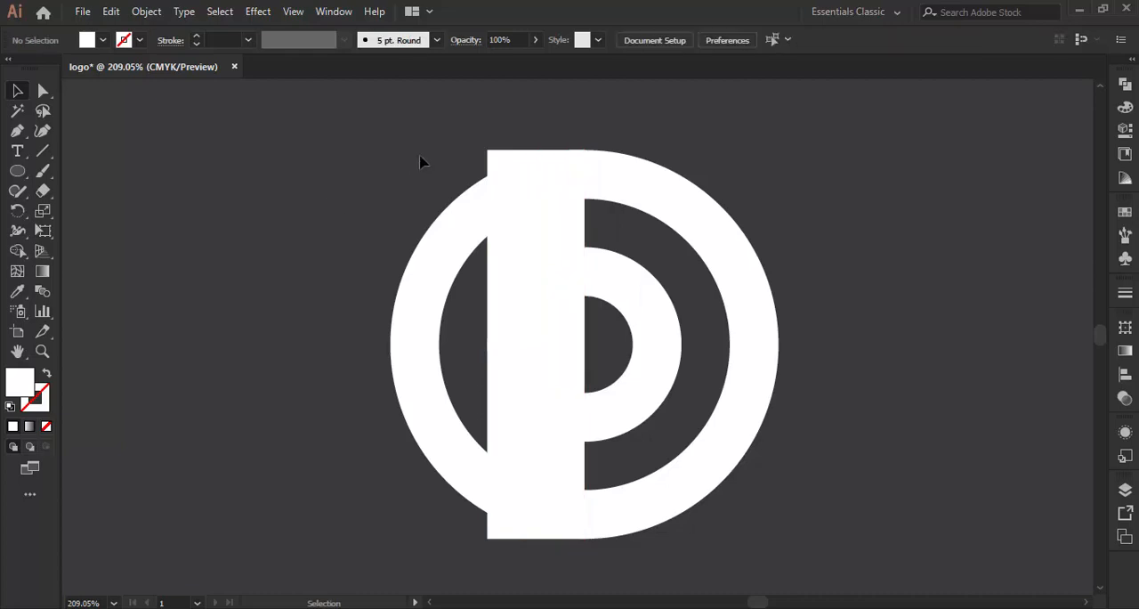
- Select both bars and the rings, and remove the bars' lower sections across the outer ring's bottom with the Shape Builder
{"action": "left_click_drag", "start_coordinate": [422, 161], "coordinate": [640, 318]}
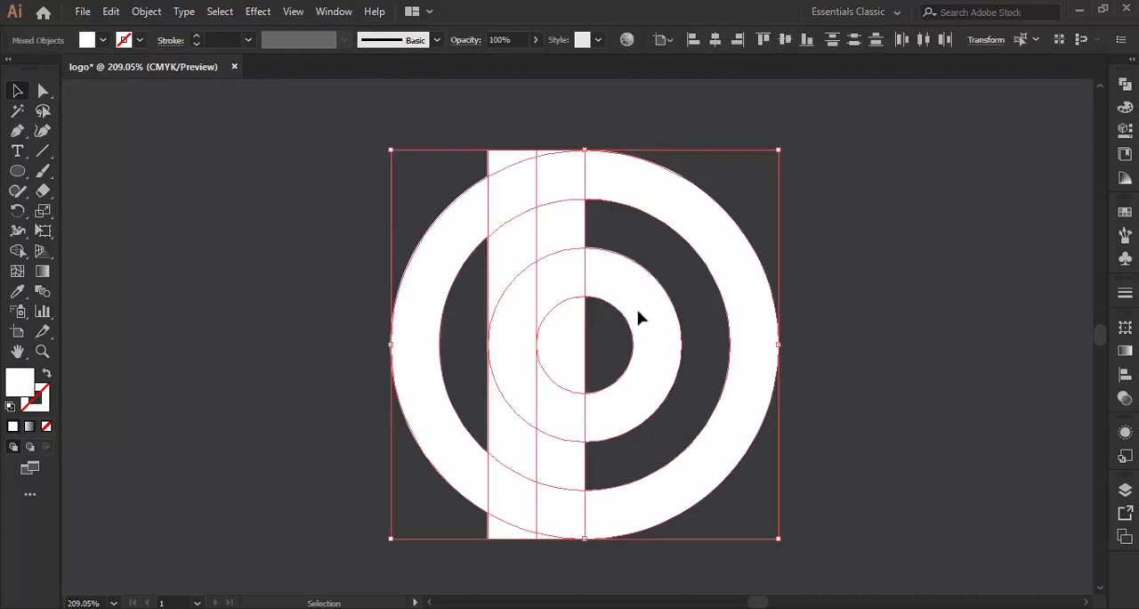
{"action": "left_click", "coordinate": [19, 252]}
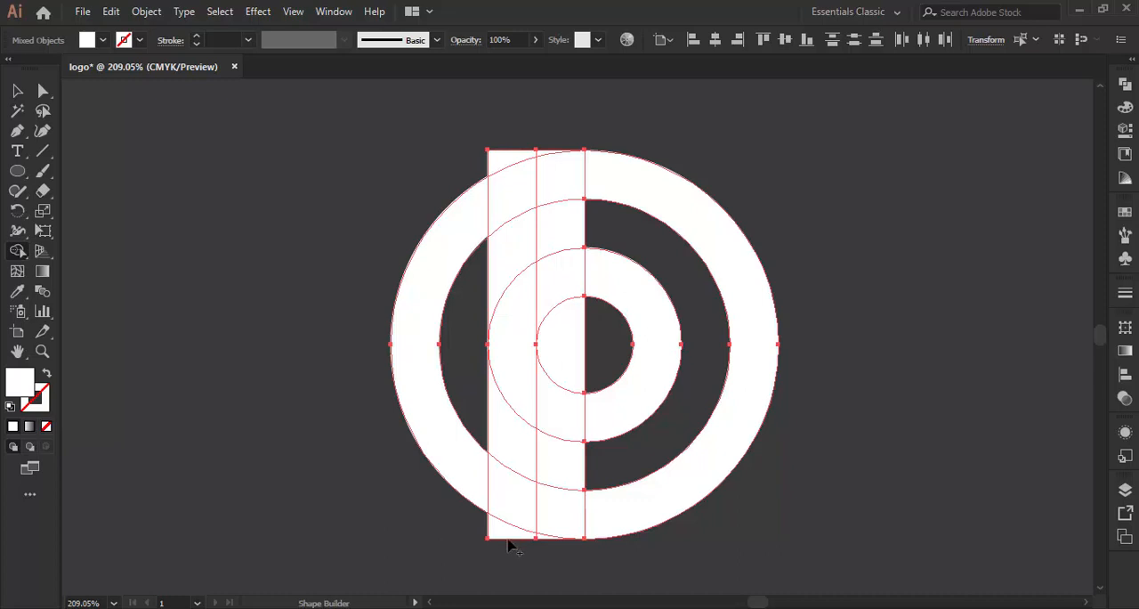
{"action": "mouse_move", "coordinate": [556, 529]}
{"action": "left_mouse_down"}
{"action": "mouse_move", "coordinate": [518, 516]}
{"action": "mouse_move", "coordinate": [504, 545]}
{"action": "left_mouse_up"}
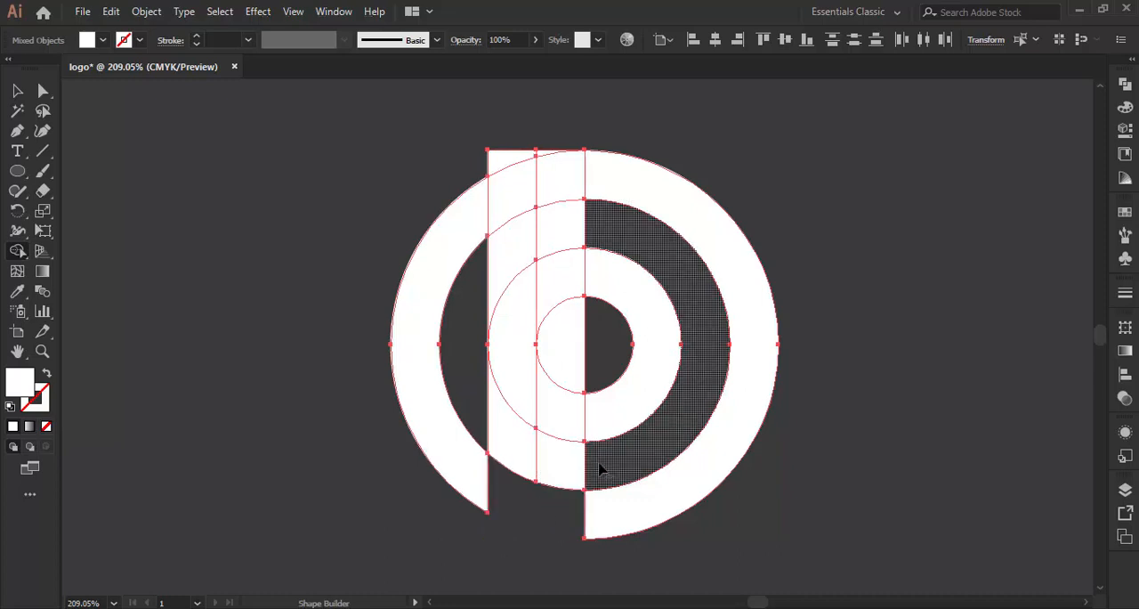
- Remove the bar slivers below the inner ring, the right bar with its overlapped ring parts, and the outer ring's left arc using the Shape Builder
{"action": "left_click_drag", "start_coordinate": [542, 466], "coordinate": [504, 447]}
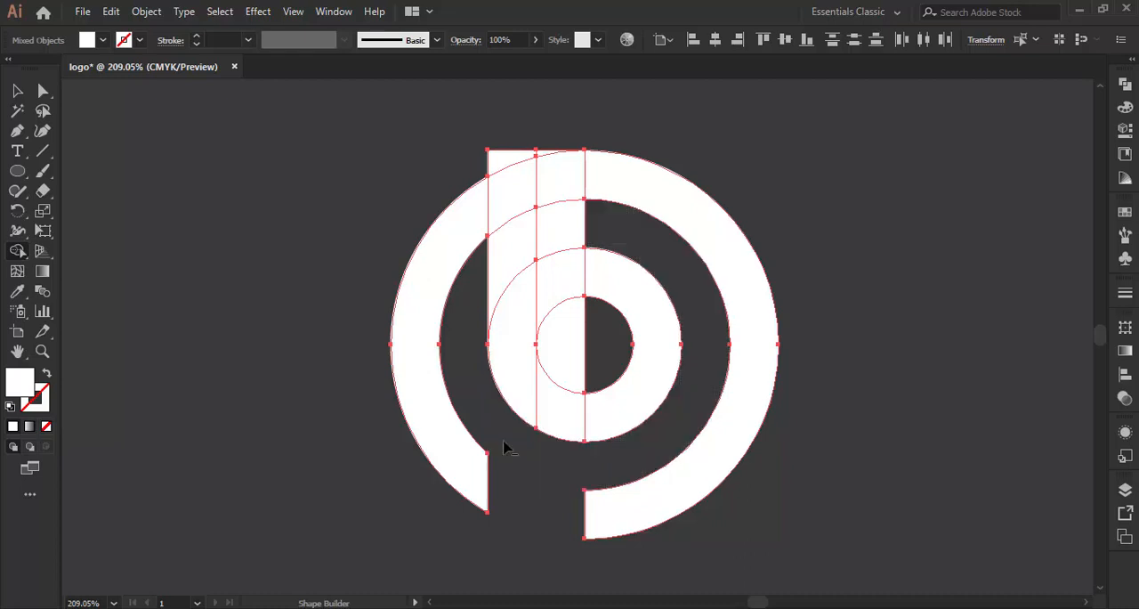
{"action": "left_click_drag", "start_coordinate": [562, 141], "coordinate": [560, 288]}
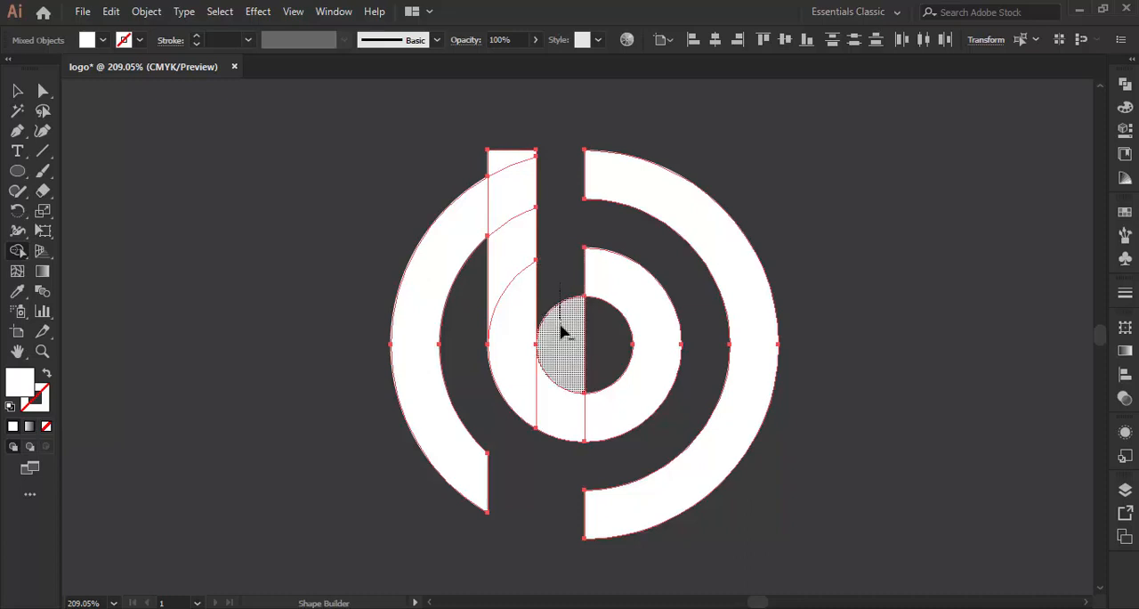
{"action": "left_click", "coordinate": [561, 324], "text": "alt"}
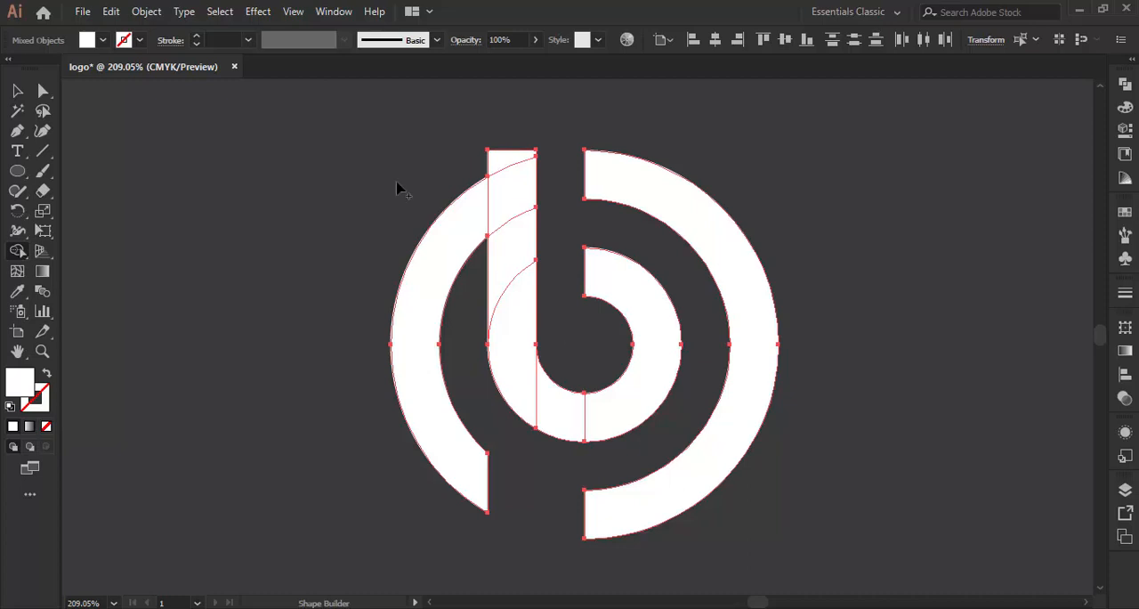
{"action": "left_click_drag", "start_coordinate": [414, 193], "coordinate": [448, 245]}
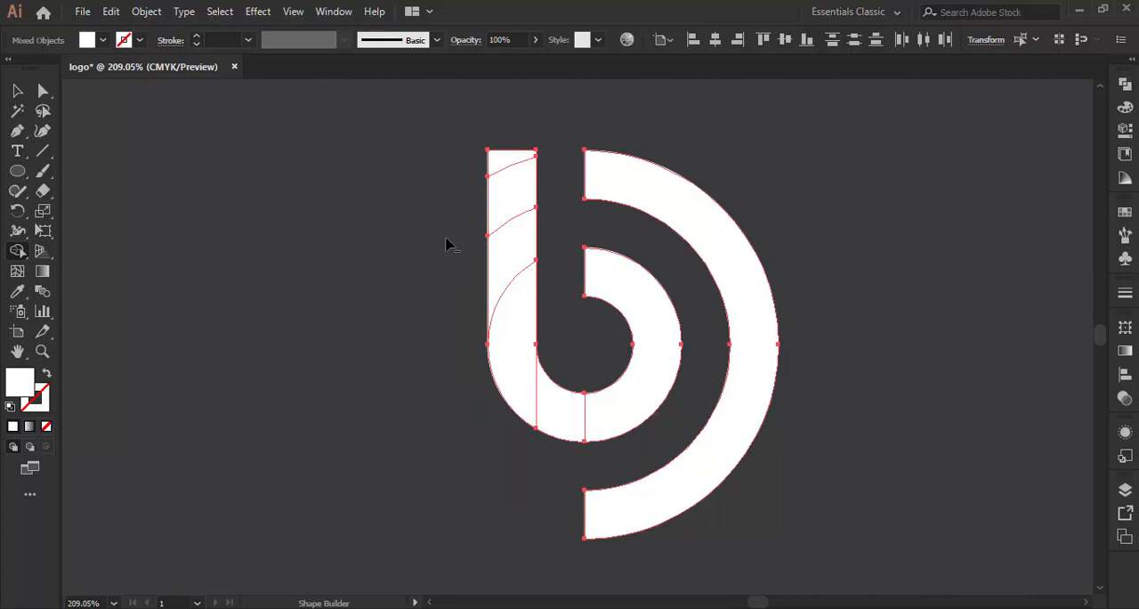
- Merge the left bar's segments with the inner ring into a single b shape using the Shape Builder, and deselect the artwork
{"action": "left_click_drag", "start_coordinate": [513, 163], "coordinate": [516, 292]}
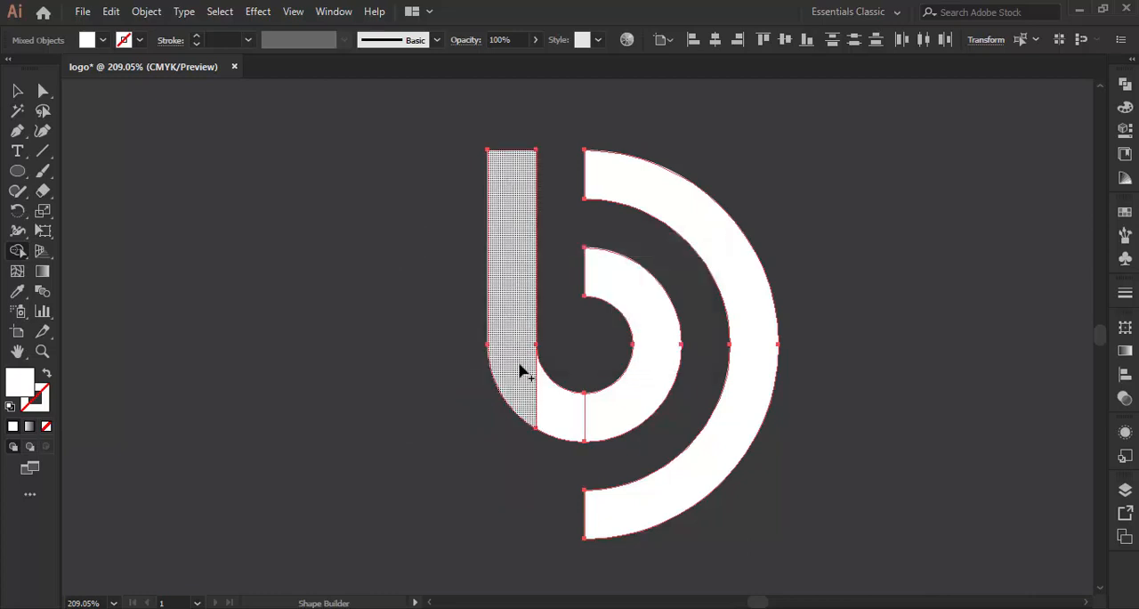
{"action": "mouse_move", "coordinate": [519, 368]}
{"action": "left_mouse_down"}
{"action": "mouse_move", "coordinate": [545, 403]}
{"action": "mouse_move", "coordinate": [588, 406]}
{"action": "left_mouse_up"}
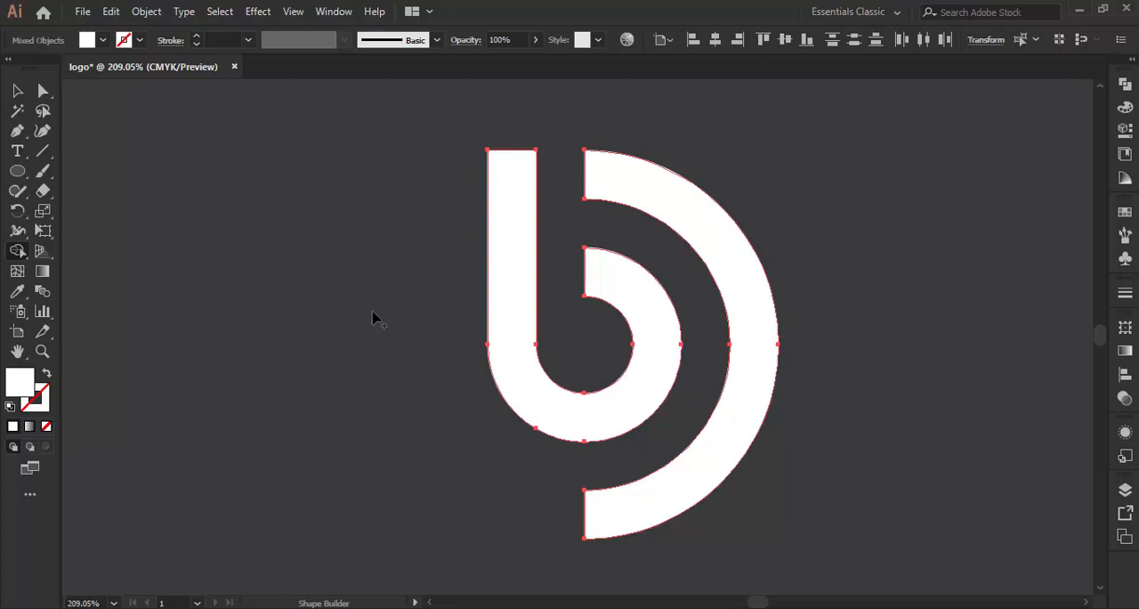
{"action": "left_click", "coordinate": [18, 91]}
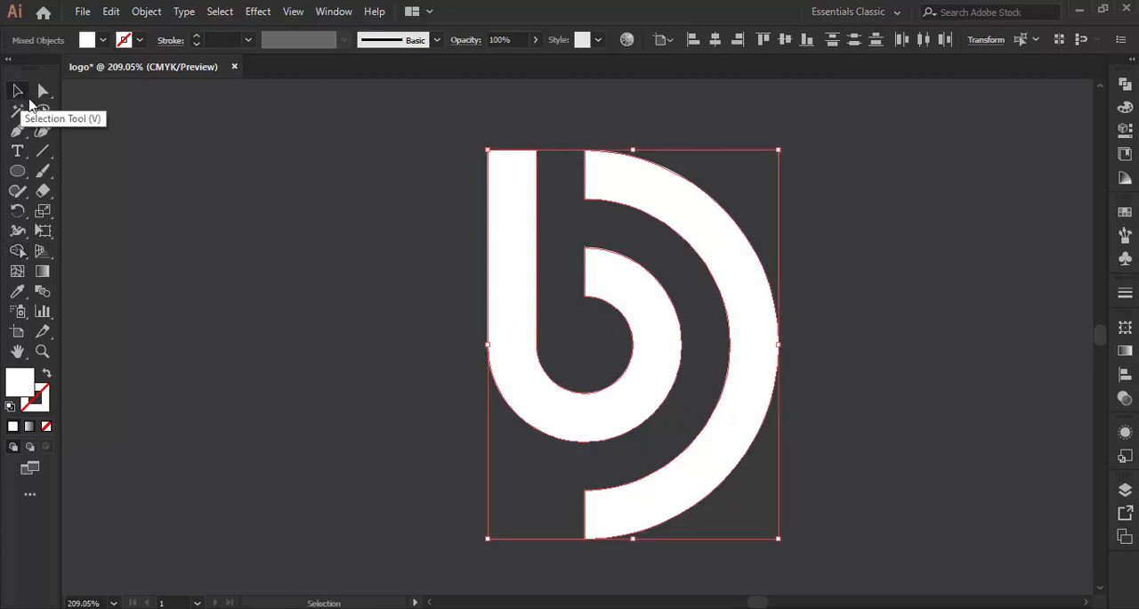
{"action": "left_click", "coordinate": [286, 300]}
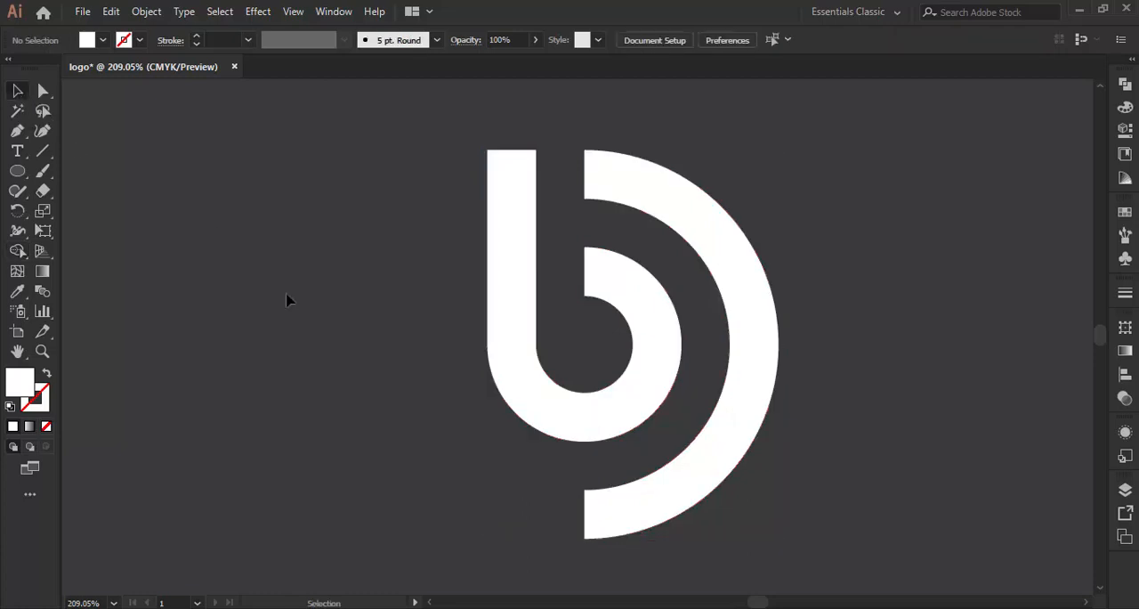
- Create a 10 by 10 pt circle in the empty area left of the logo
{"action": "left_click", "coordinate": [18, 171]}
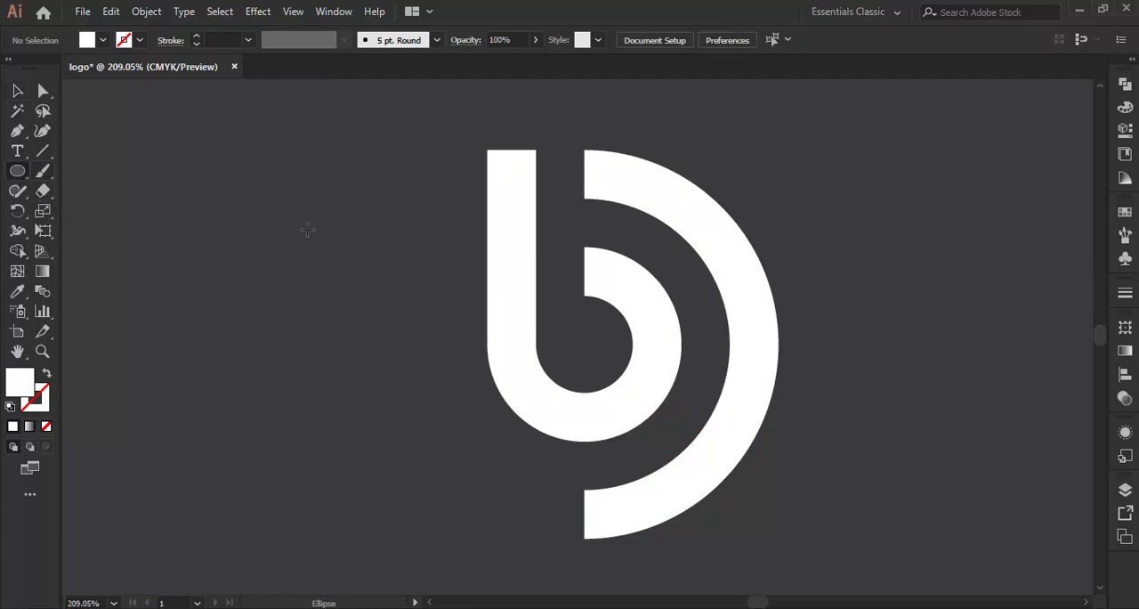
{"action": "left_click", "coordinate": [351, 254]}
{"action": "type", "text": "10"}
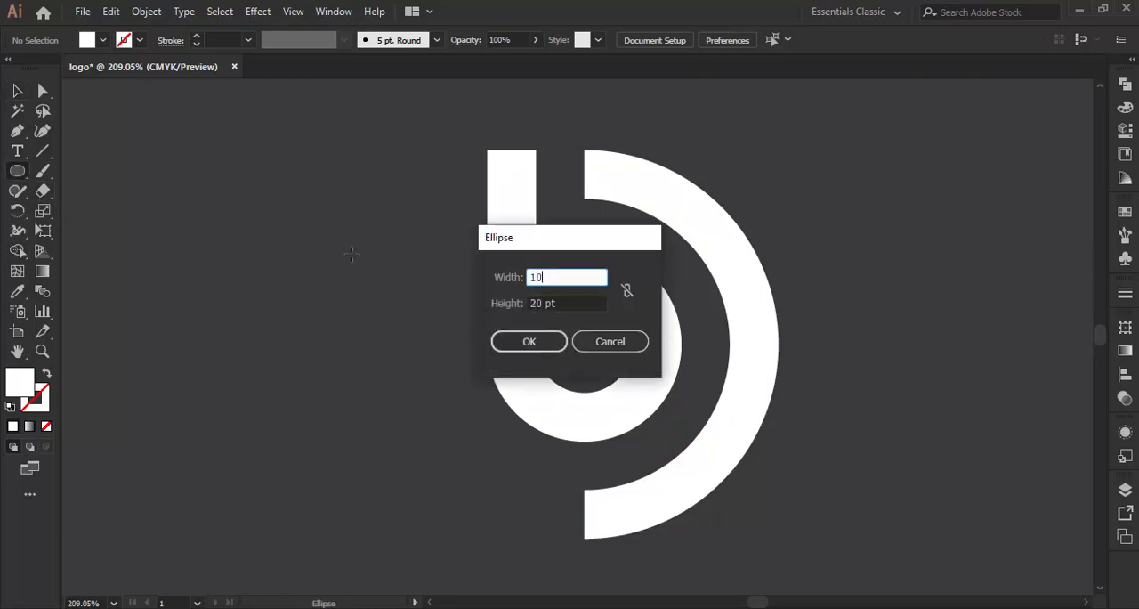
{"action": "key", "text": "Tab"}
{"action": "type", "text": "10"}
{"action": "key", "text": "Tab"}
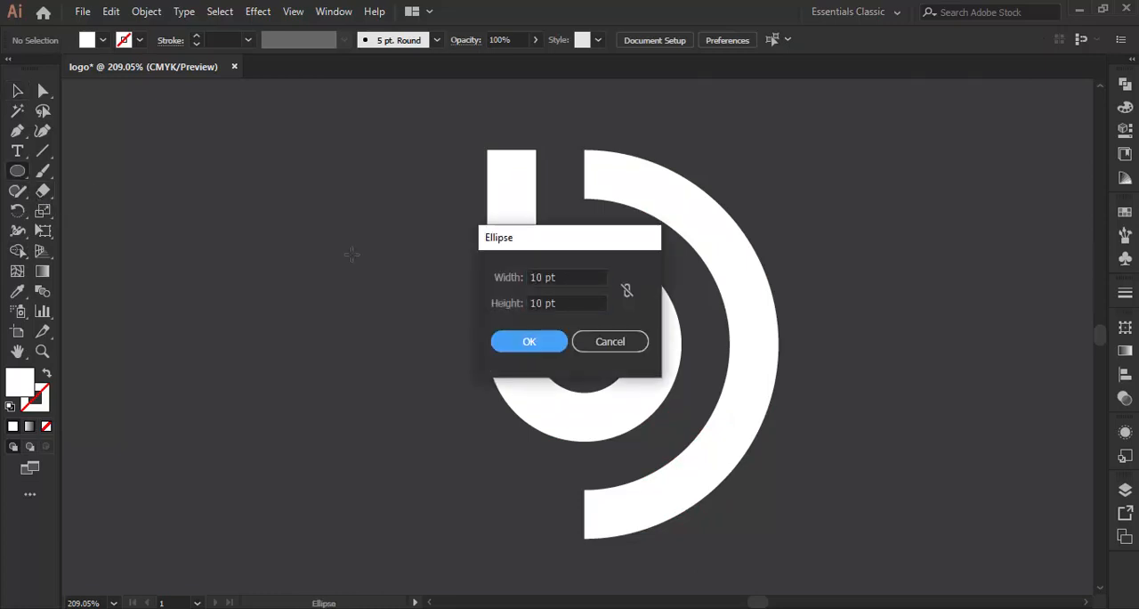
{"action": "key", "text": "Return"}
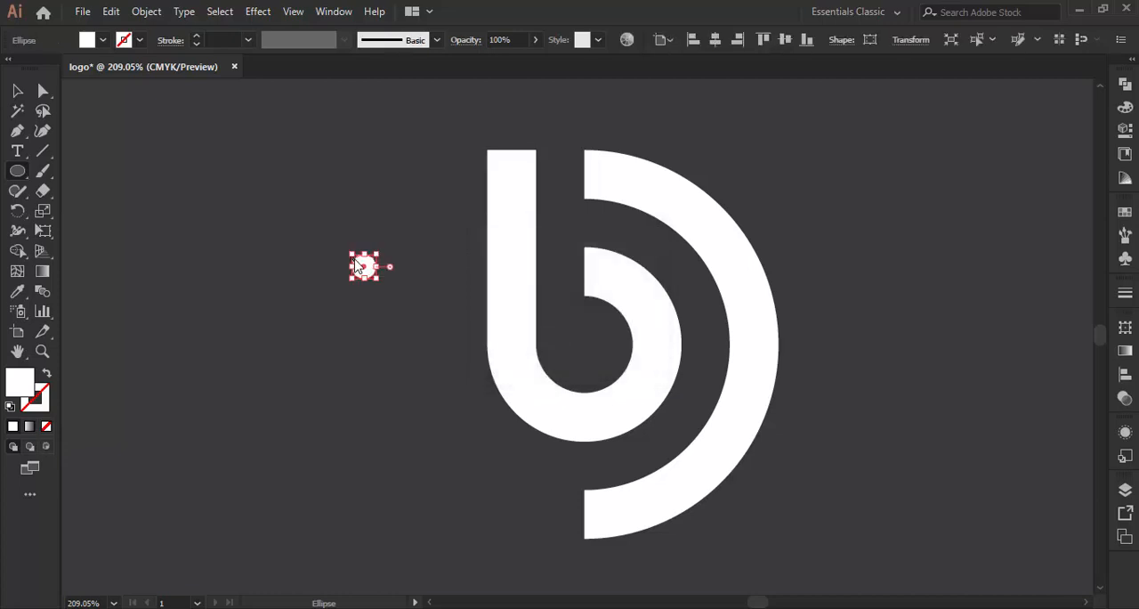
- Move the small circle to the common centre of the rings, inside the b's bowl, and deselect it
{"action": "left_click", "coordinate": [18, 91]}
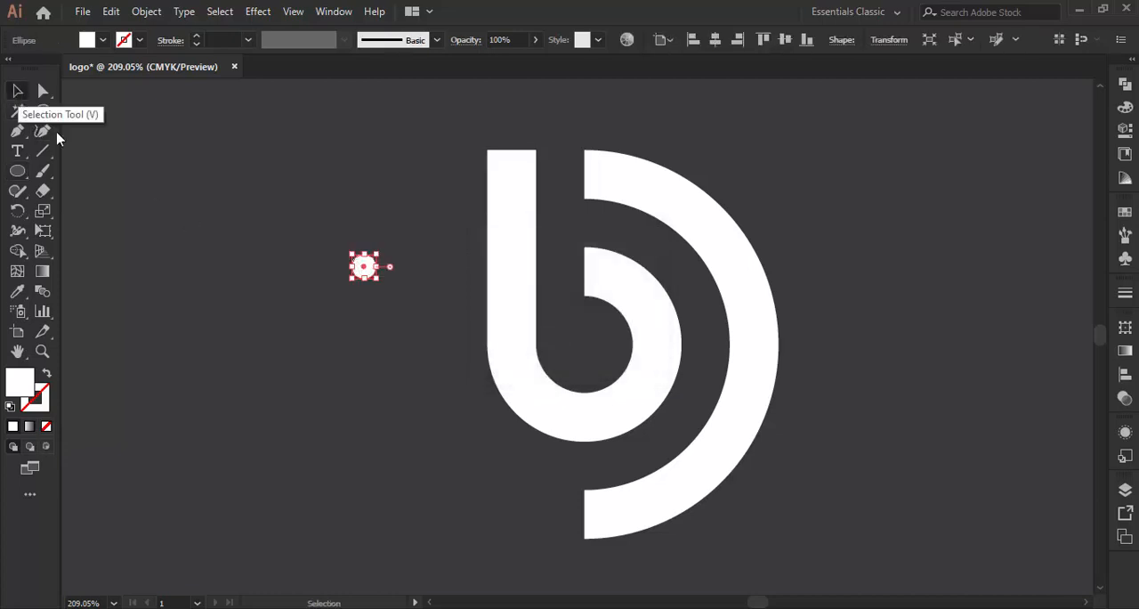
{"action": "left_click", "coordinate": [222, 323]}
{"action": "left_click_drag", "start_coordinate": [369, 264], "coordinate": [585, 345]}
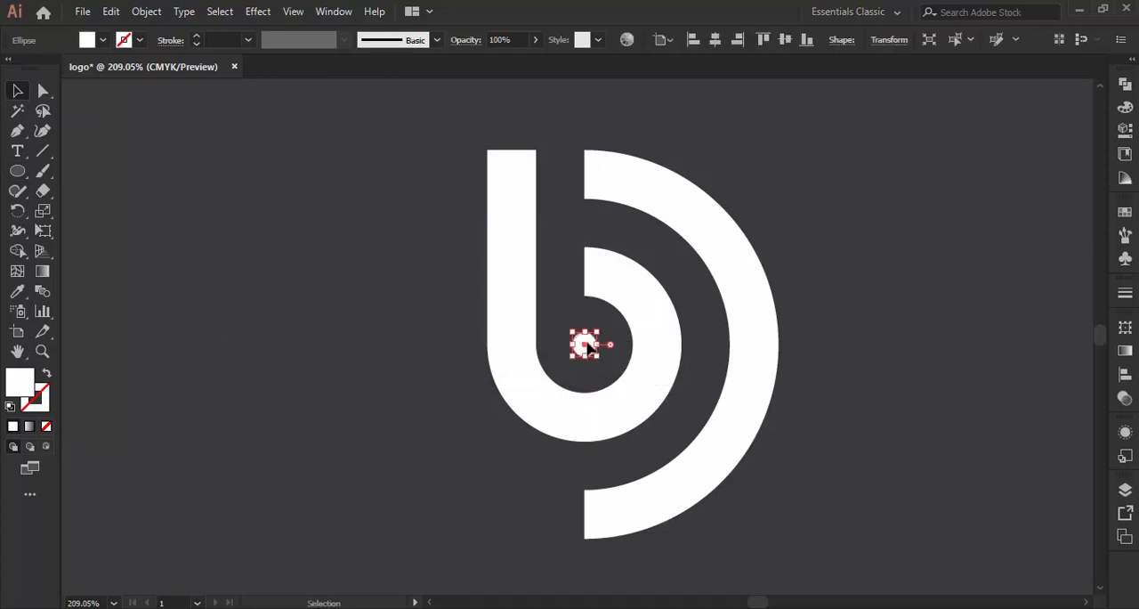
{"action": "left_click", "coordinate": [330, 247]}
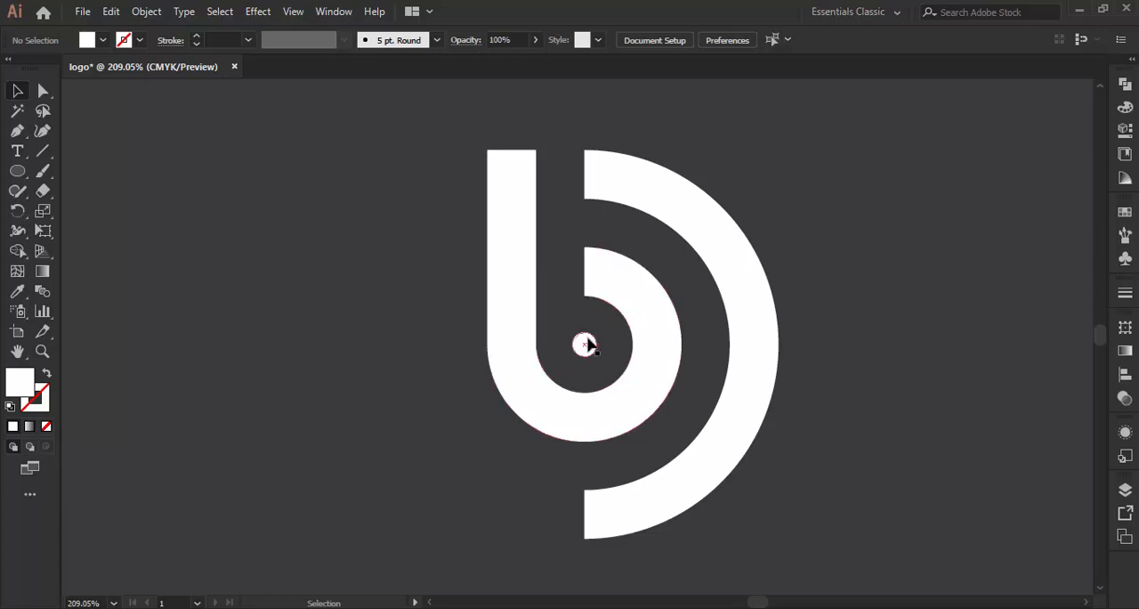
- Resize the centre dot to 5 pt wide and 5 pt high, and deselect it
{"action": "left_click", "coordinate": [584, 344]}
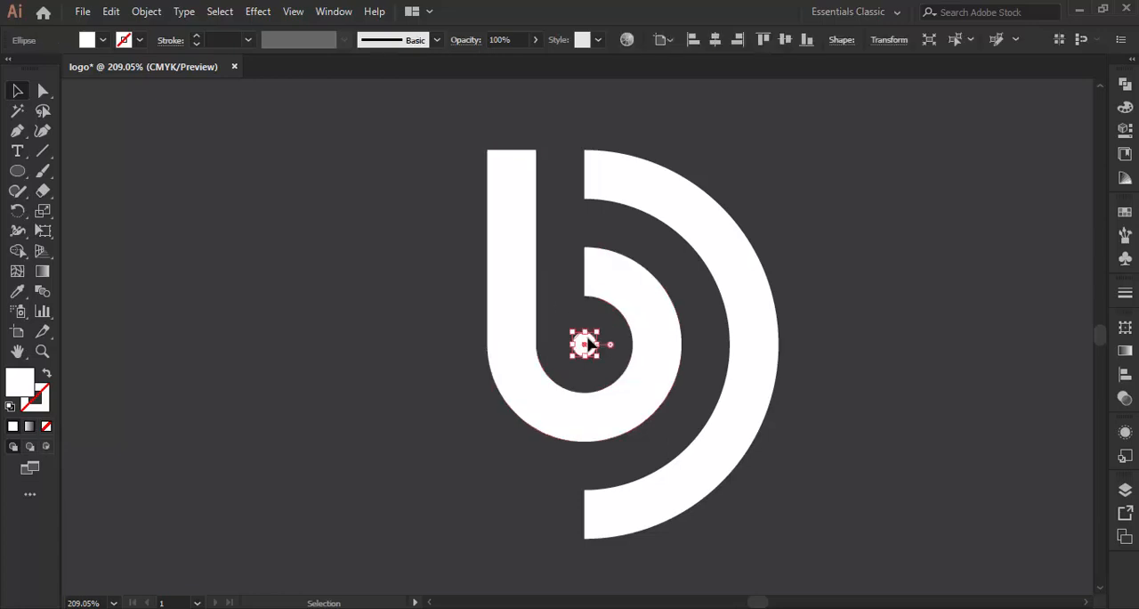
{"action": "left_click", "coordinate": [887, 41]}
{"action": "left_click", "coordinate": [829, 68]}
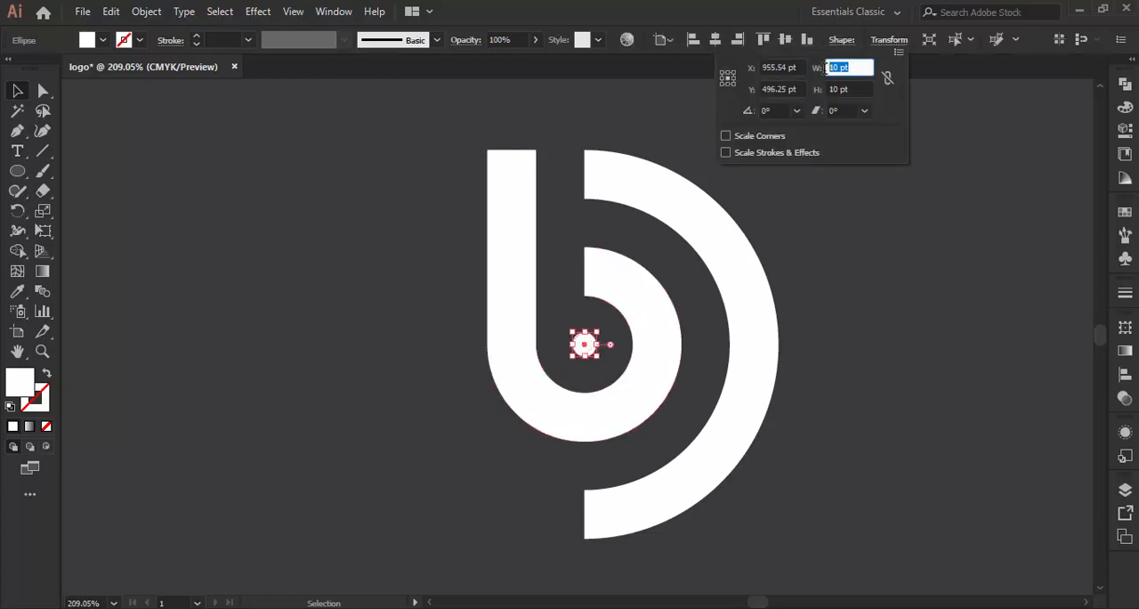
{"action": "type", "text": "5"}
{"action": "key", "text": "Tab"}
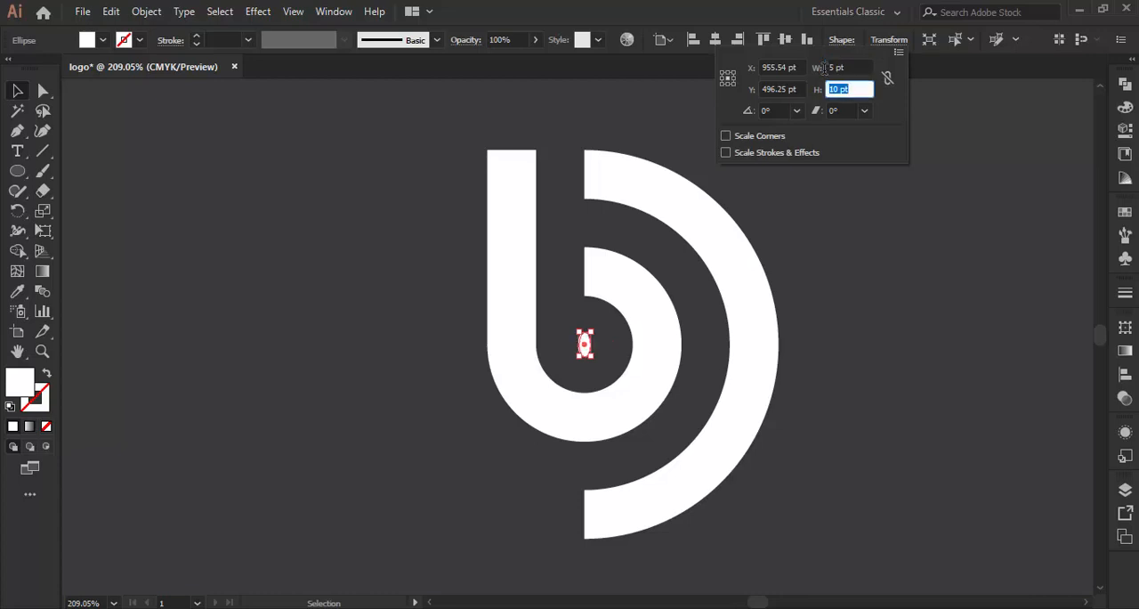
{"action": "type", "text": "5"}
{"action": "key", "text": "Tab"}
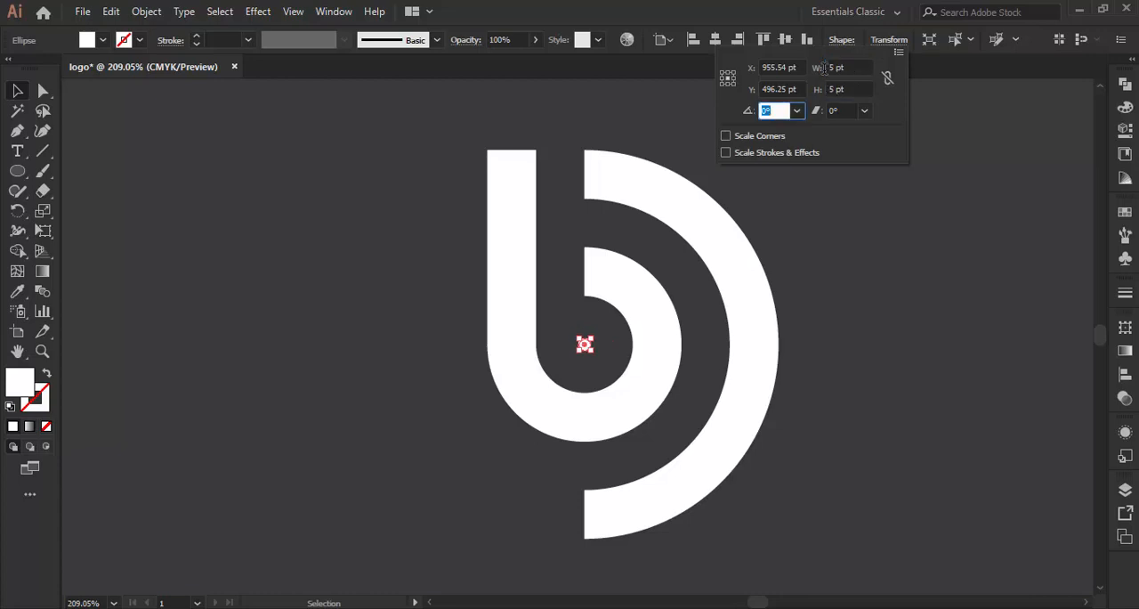
{"action": "left_click", "coordinate": [889, 40]}
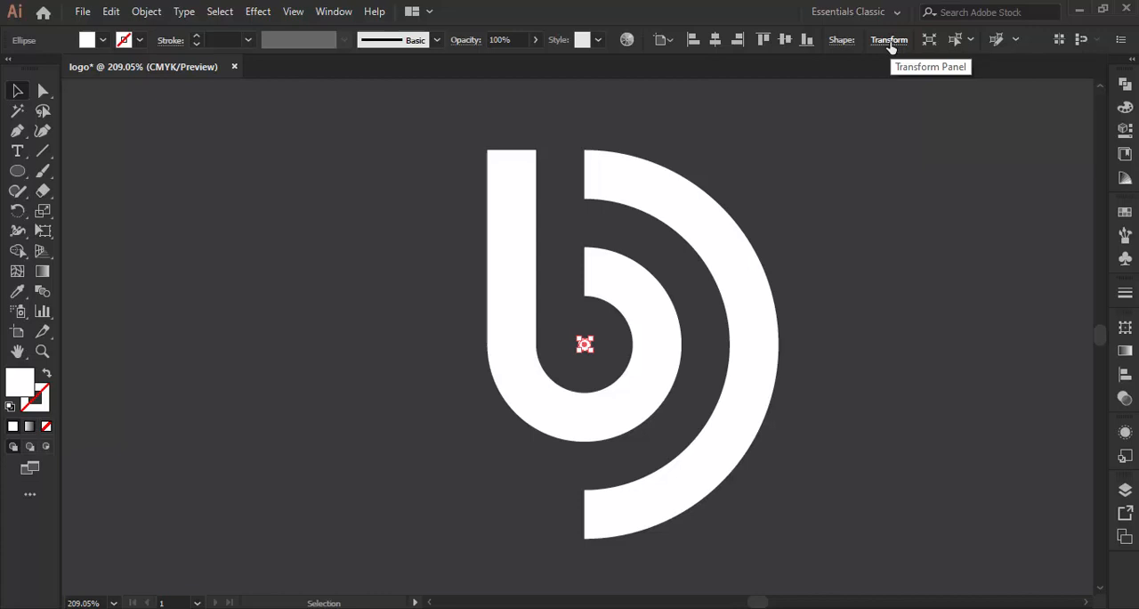
{"action": "left_click", "coordinate": [402, 232]}
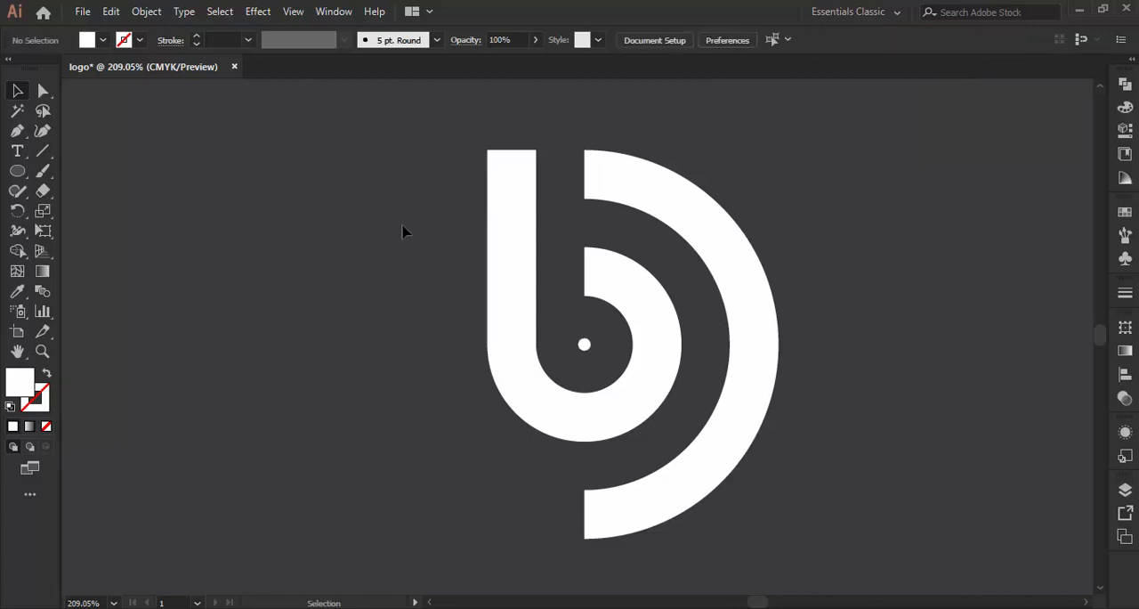
- Group all the logo pieces and scale the group up proportionally from its centre to about four times its size
{"action": "key", "text": "ctrl+0"}
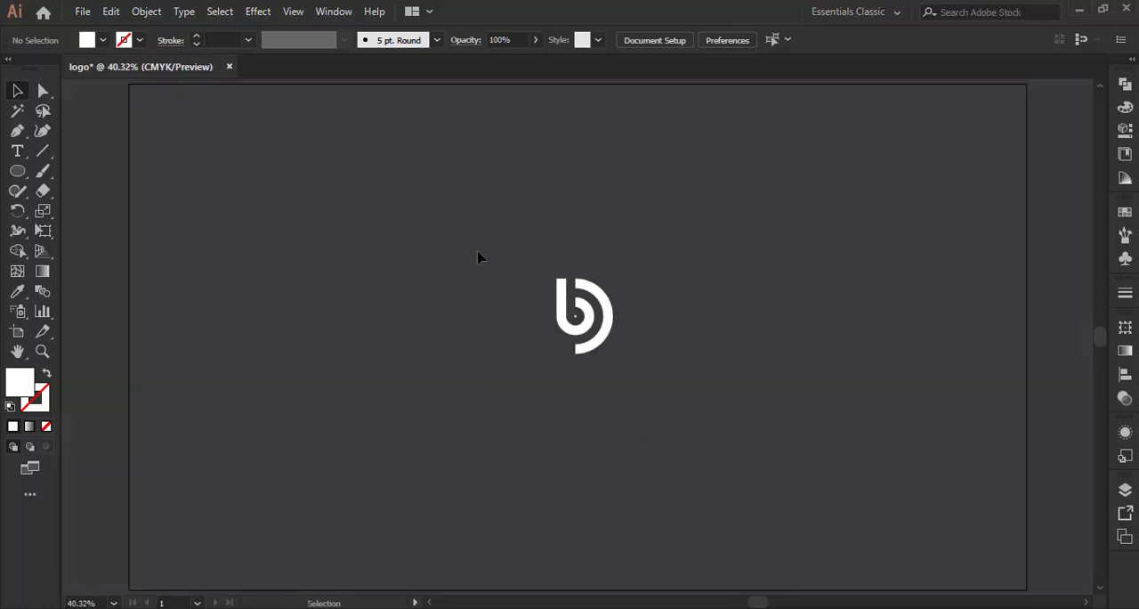
{"action": "left_click_drag", "start_coordinate": [541, 277], "coordinate": [621, 372]}
{"action": "right_click", "coordinate": [602, 296]}
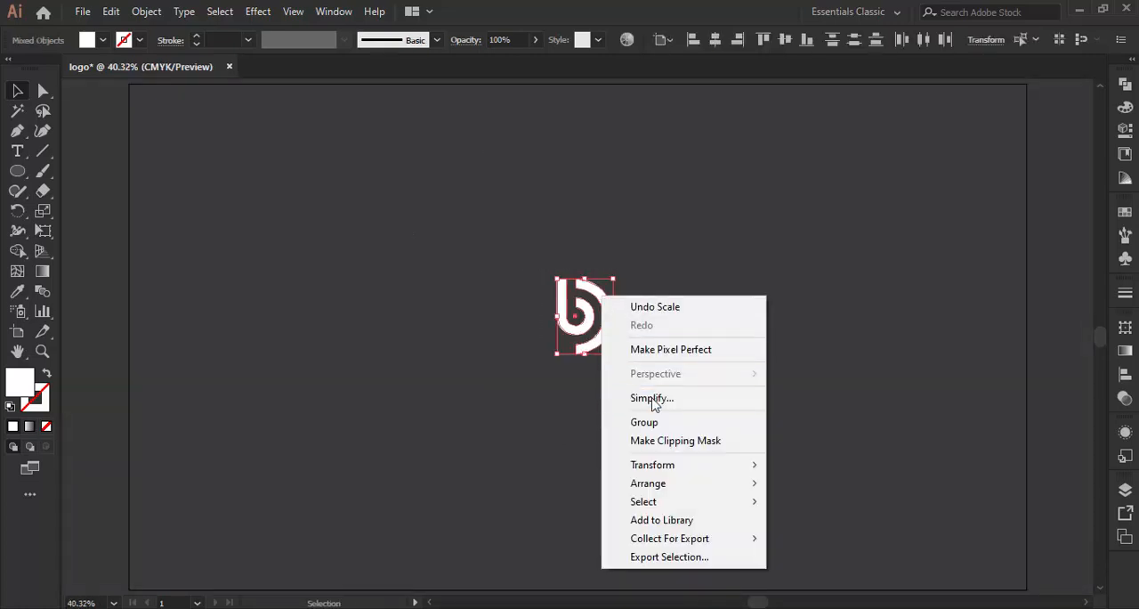
{"action": "left_click", "coordinate": [660, 427]}
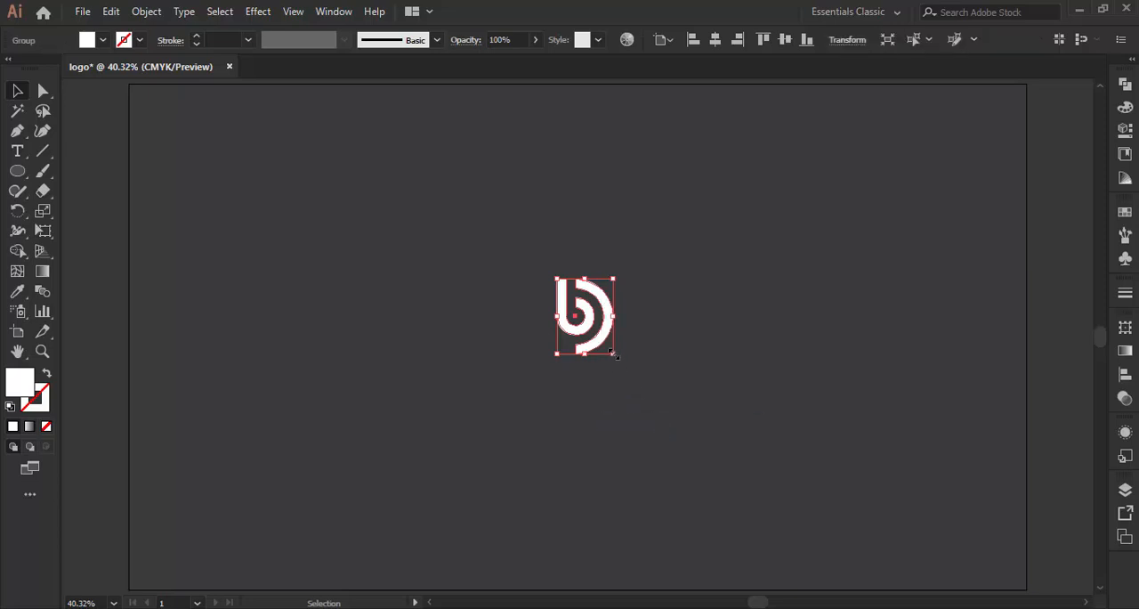
{"action": "left_click_drag", "start_coordinate": [614, 355], "coordinate": [699, 467]}
{"action": "left_click", "coordinate": [763, 303]}
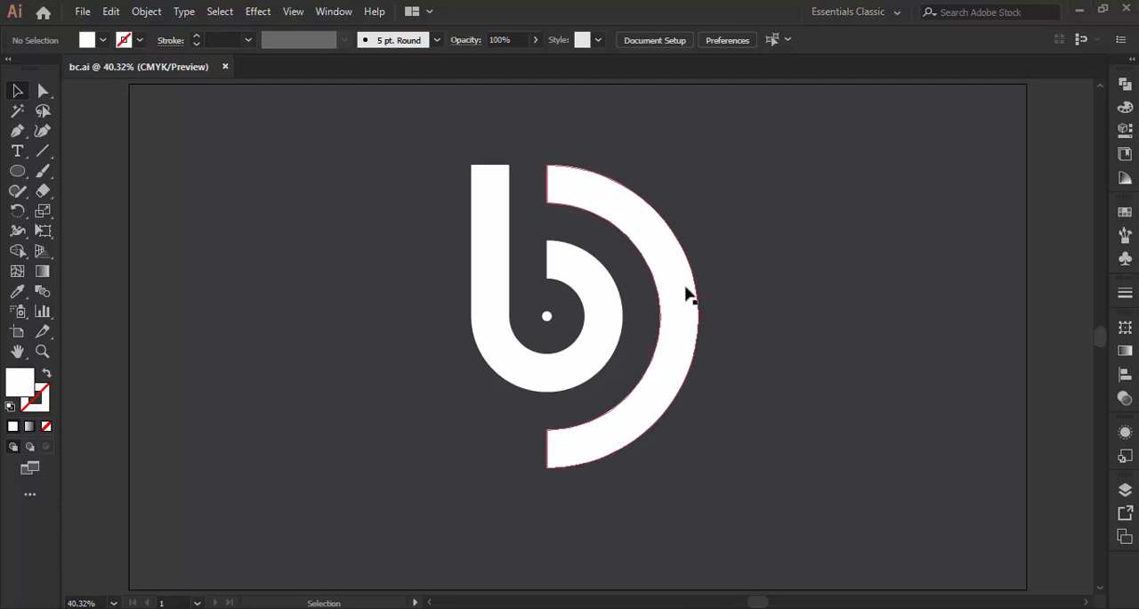
- Centre the logo group horizontally and vertically on the artboard, and deselect it
{"action": "left_click", "coordinate": [608, 302]}
{"action": "left_click", "coordinate": [715, 40]}
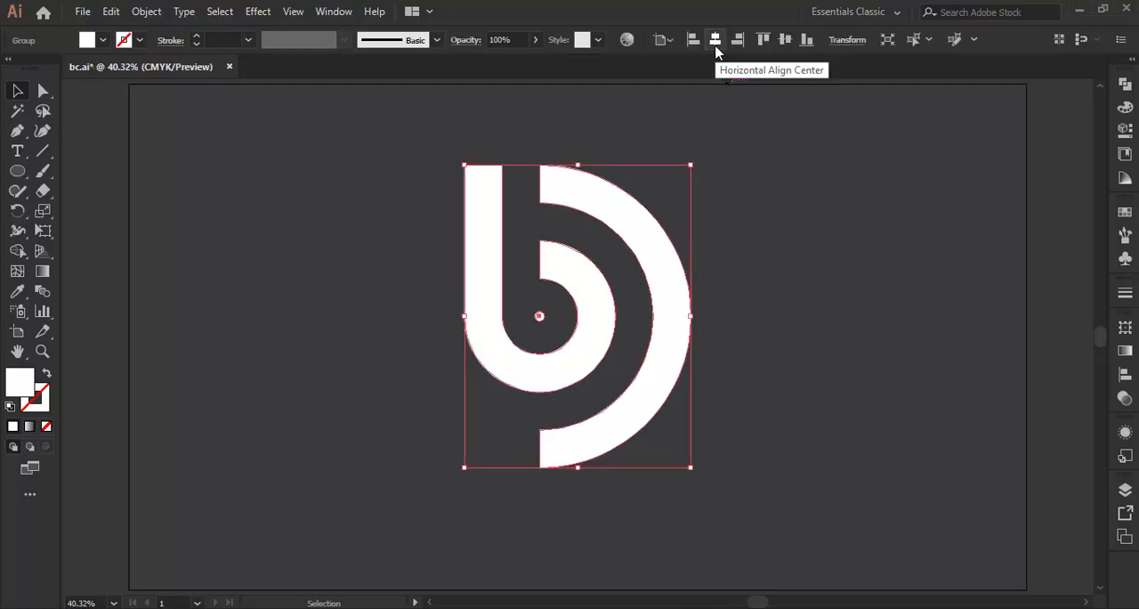
{"action": "left_click", "coordinate": [785, 40]}
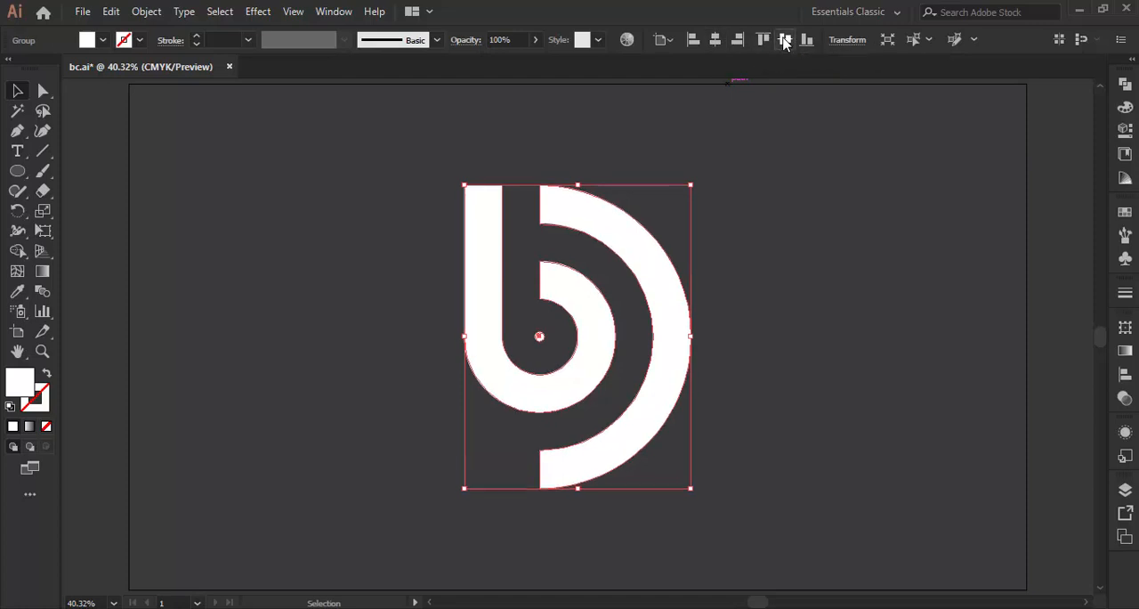
{"action": "left_click", "coordinate": [750, 242]}
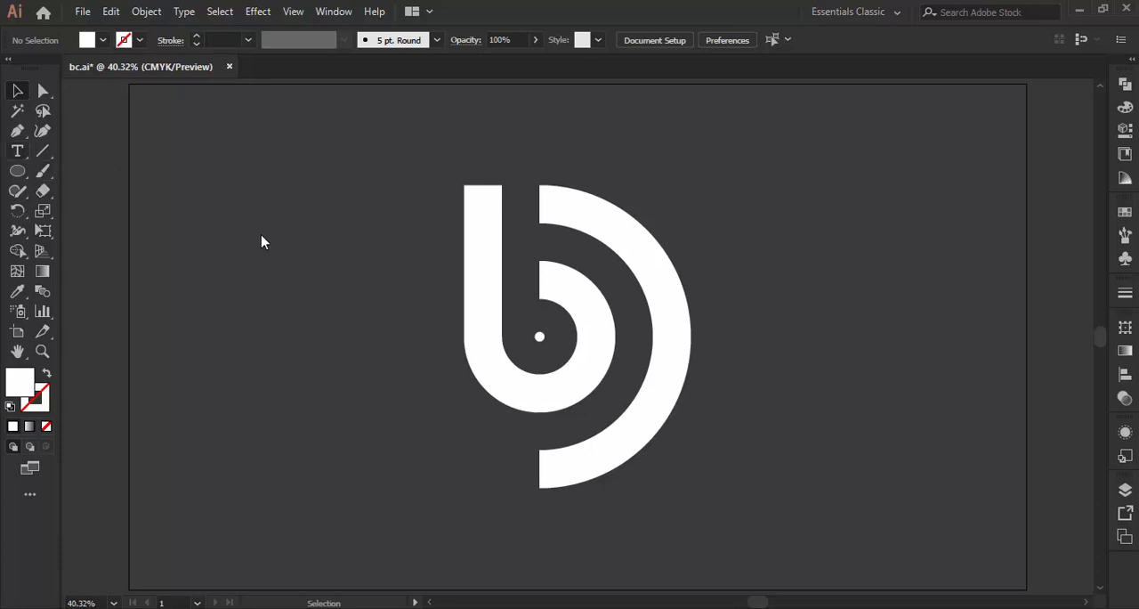
- Add a white placeholder text line left of the logo and scale it up to about 107 pt
{"action": "key", "text": "t"}
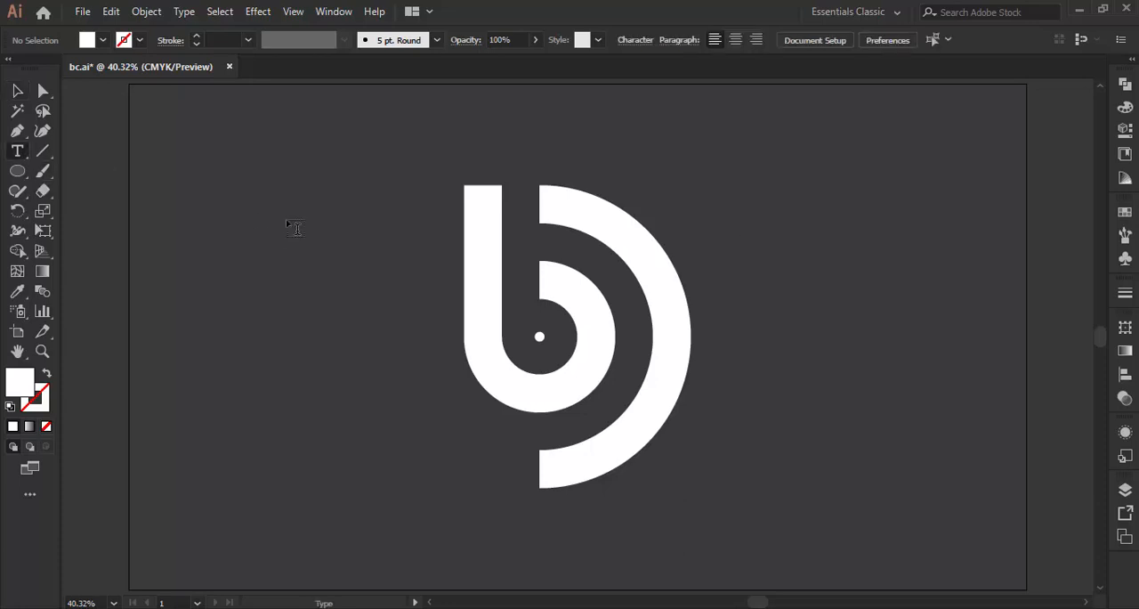
{"action": "left_click", "coordinate": [266, 221]}
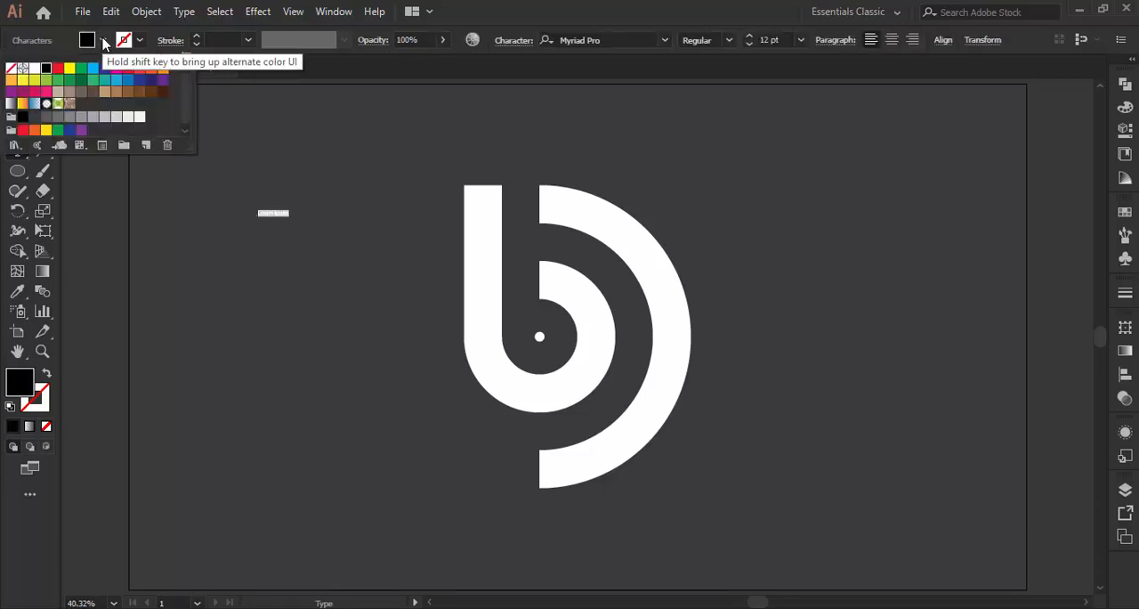
{"action": "left_click", "coordinate": [33, 69]}
{"action": "left_click", "coordinate": [103, 40]}
{"action": "key", "text": "v"}
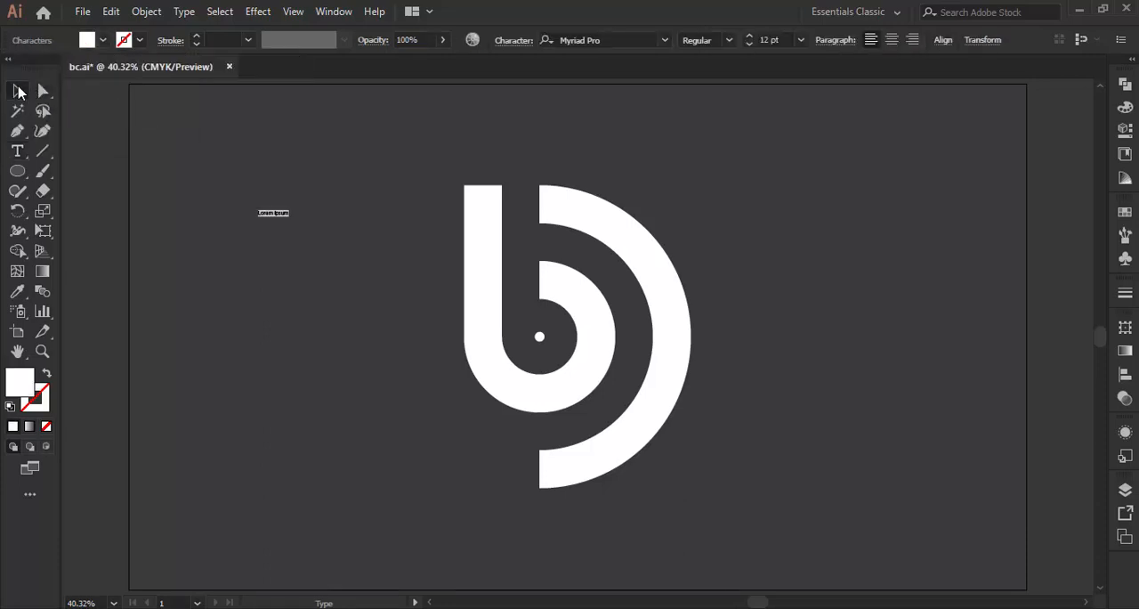
{"action": "left_click", "coordinate": [264, 205]}
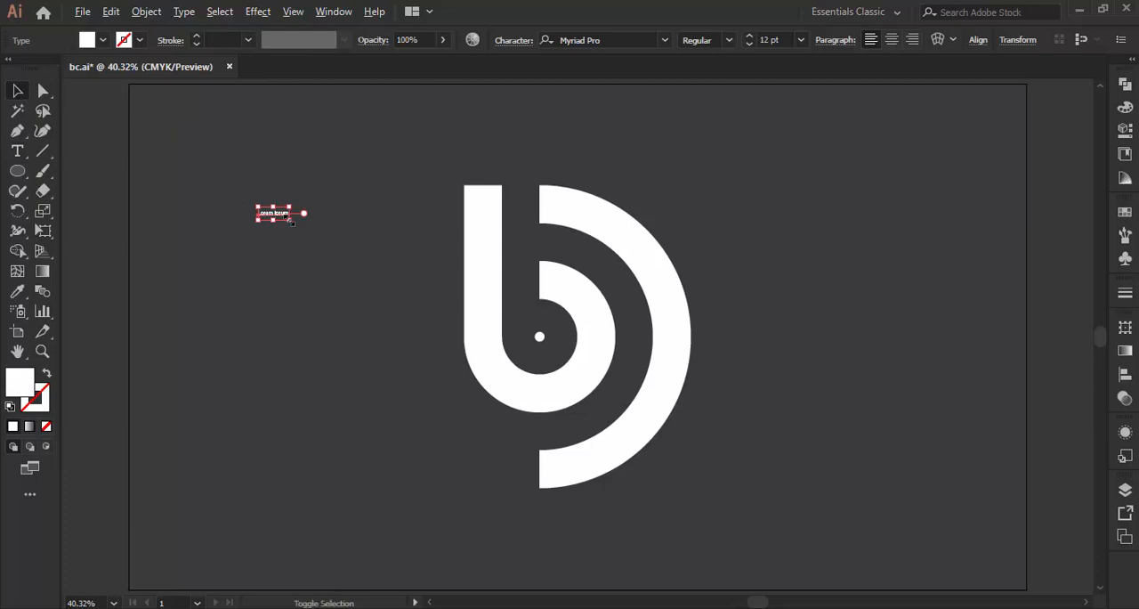
{"action": "left_click_drag", "start_coordinate": [291, 221], "coordinate": [412, 251]}
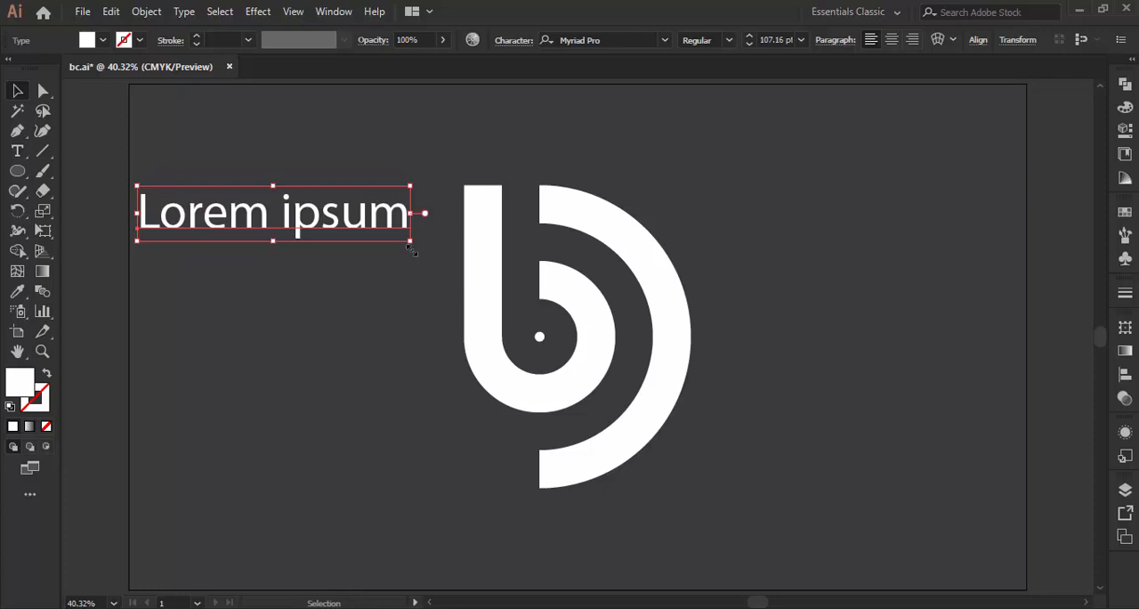
- Replace the placeholder text beside the logo with "logo name" and finish text editing
{"action": "key", "text": "t"}
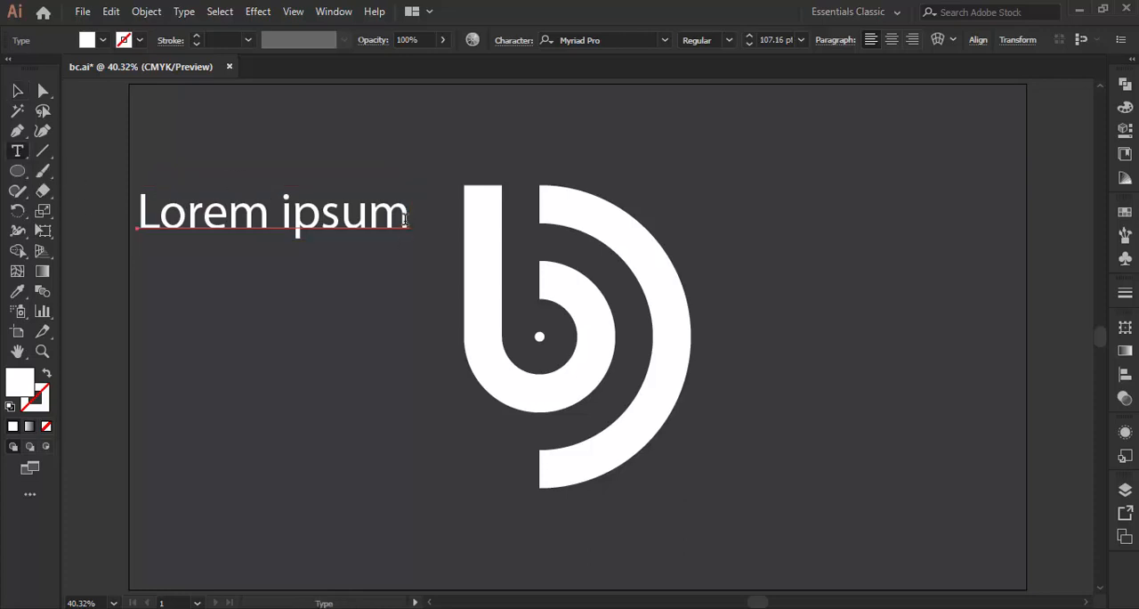
{"action": "left_click", "coordinate": [405, 220]}
{"action": "key", "text": "BackSpace"}
{"action": "key", "text": "BackSpace"}
{"action": "key", "text": "BackSpace"}
{"action": "key", "text": "BackSpace"}
{"action": "key", "text": "BackSpace"}
{"action": "key", "text": "BackSpace"}
{"action": "key", "text": "BackSpace"}
{"action": "key", "text": "BackSpace"}
{"action": "key", "text": "BackSpace"}
{"action": "key", "text": "BackSpace"}
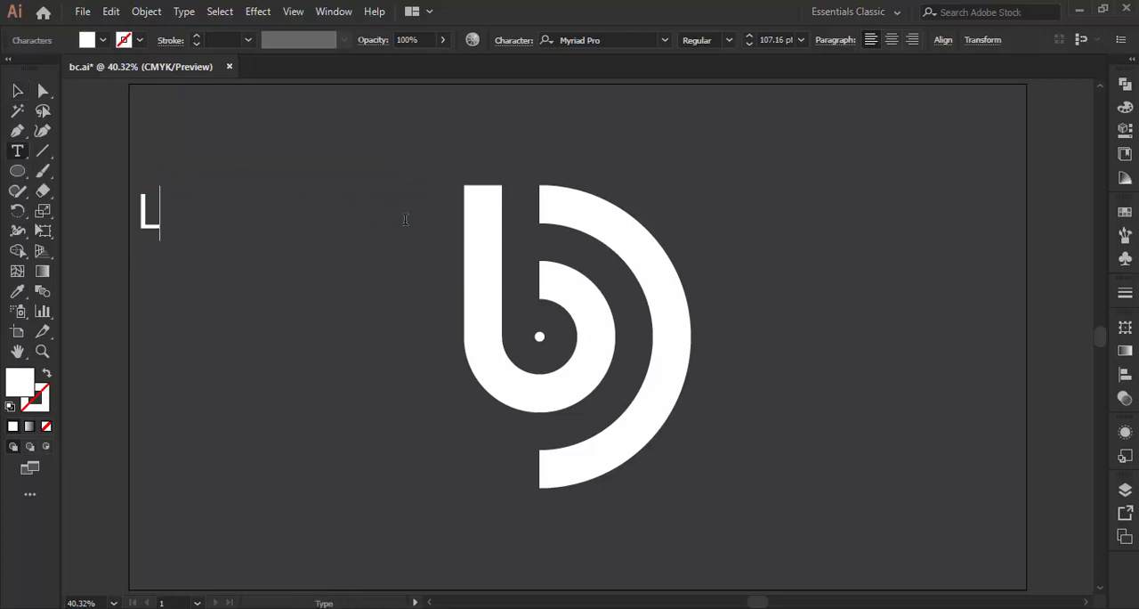
{"action": "key", "text": "BackSpace"}
{"action": "type", "text": "logo n"}
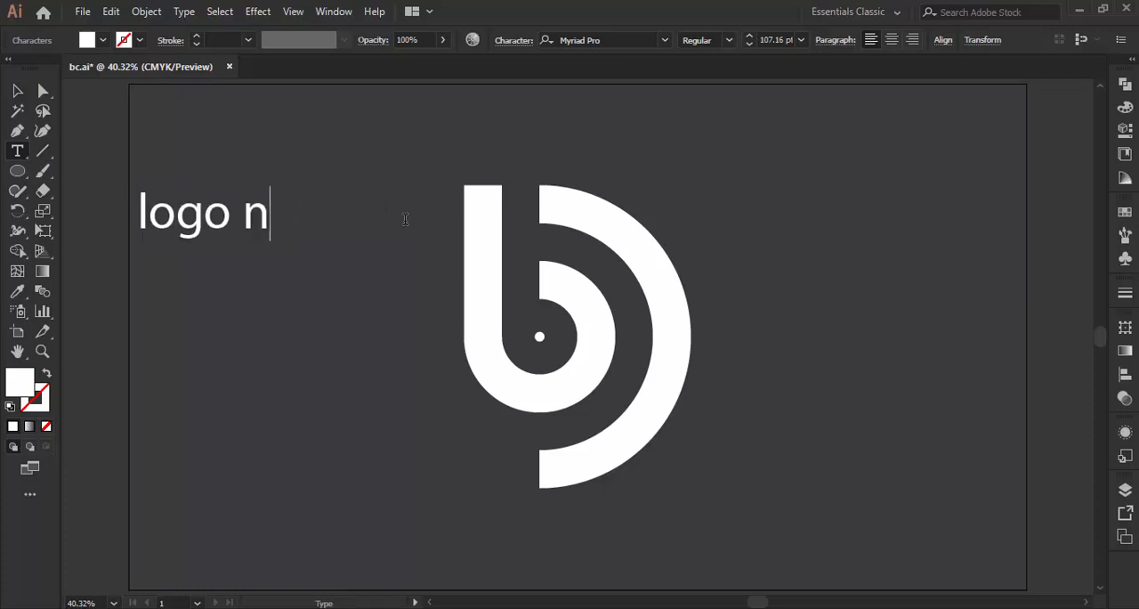
{"action": "type", "text": "ame"}
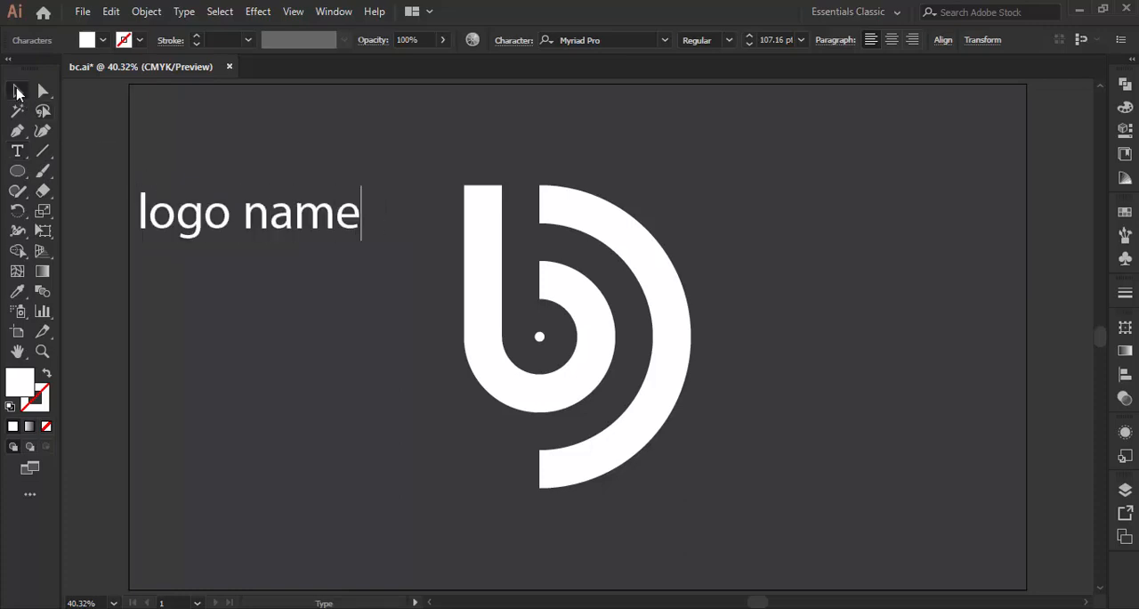
{"action": "left_click", "coordinate": [18, 91]}
- Change the case of the logo name text to uppercase
{"action": "left_click", "coordinate": [184, 12]}
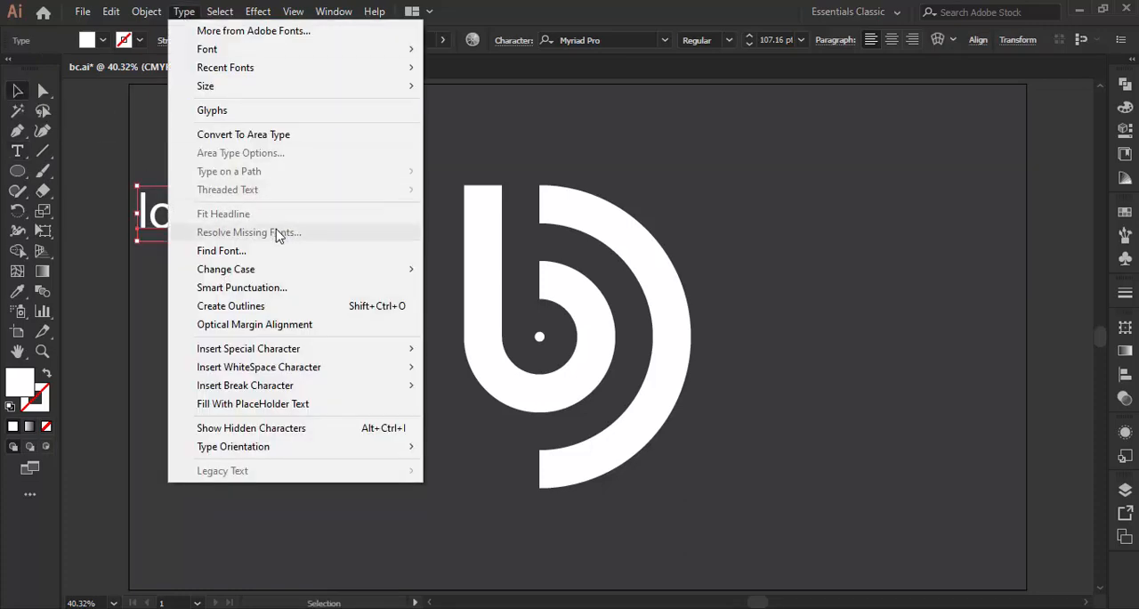
{"action": "mouse_move", "coordinate": [293, 269]}
{"action": "left_click", "coordinate": [462, 269]}
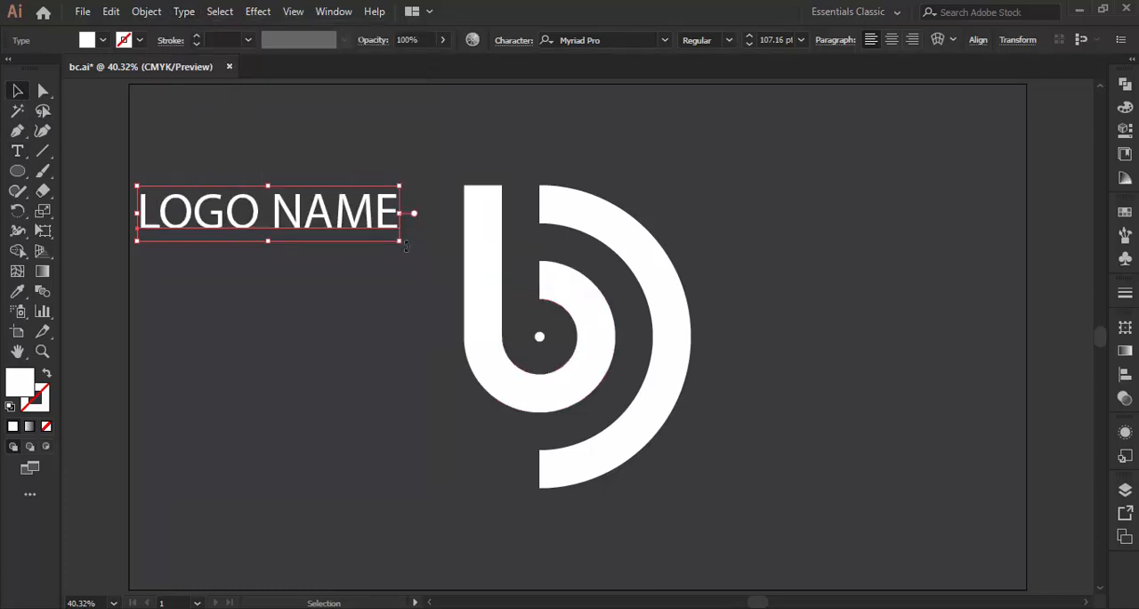
- Rotate the LOGO NAME text 90° clockwise and place it vertically just left of the letter's stem, level with its upper end
{"action": "left_click_drag", "start_coordinate": [406, 247], "coordinate": [270, 352]}
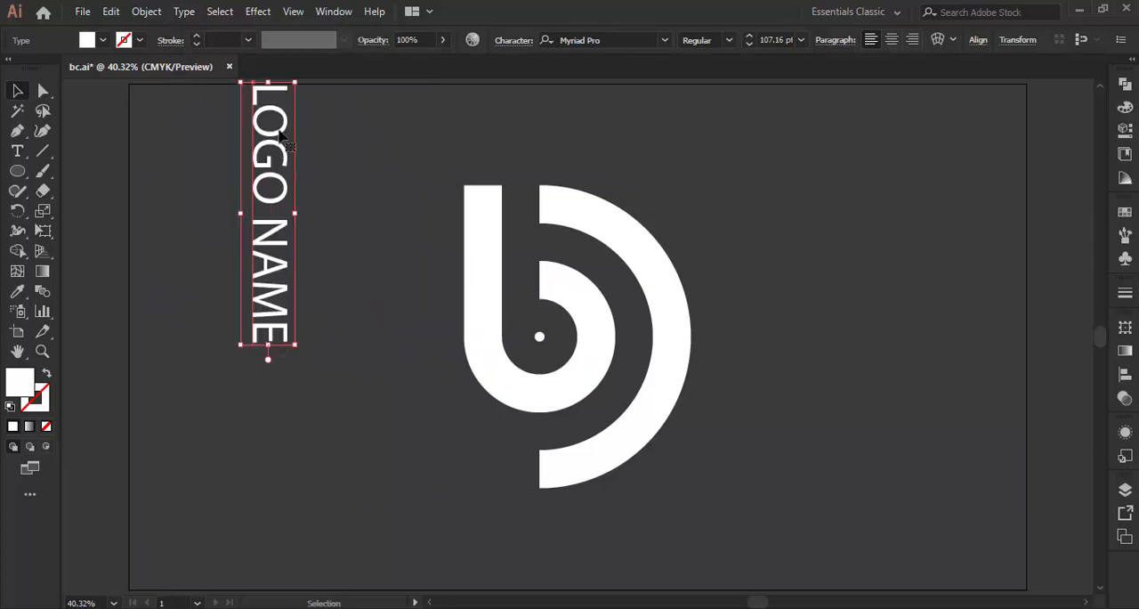
{"action": "left_click_drag", "start_coordinate": [280, 134], "coordinate": [430, 235]}
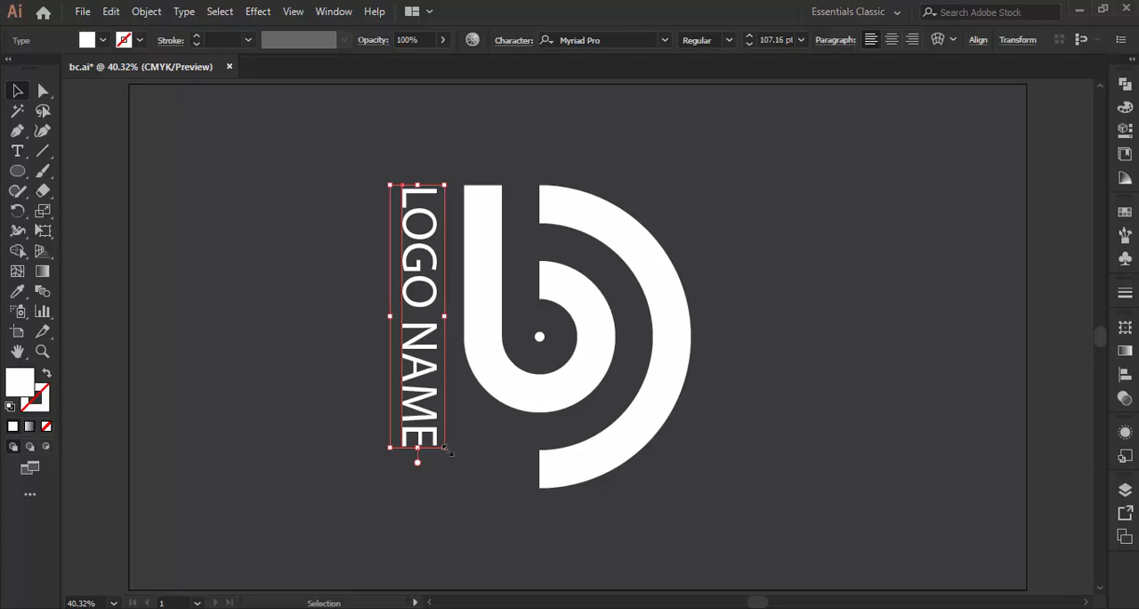
- Scale the vertical text up to about 126 pt and align it to span the logo's full height, leaving it deselected
{"action": "left_click_drag", "start_coordinate": [448, 454], "coordinate": [452, 471]}
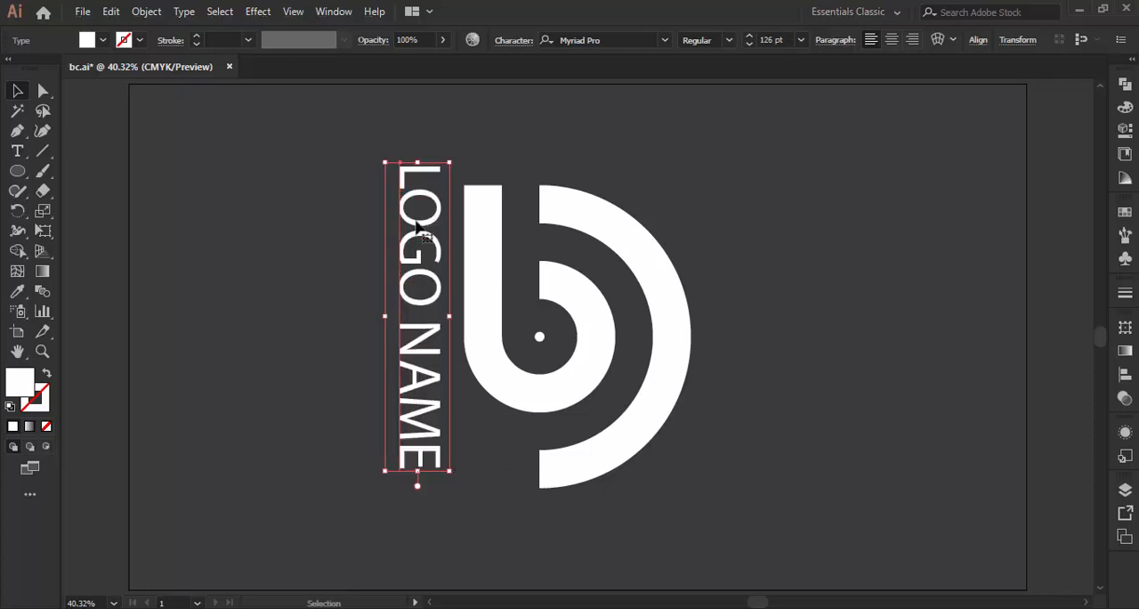
{"action": "left_click_drag", "start_coordinate": [419, 231], "coordinate": [419, 243]}
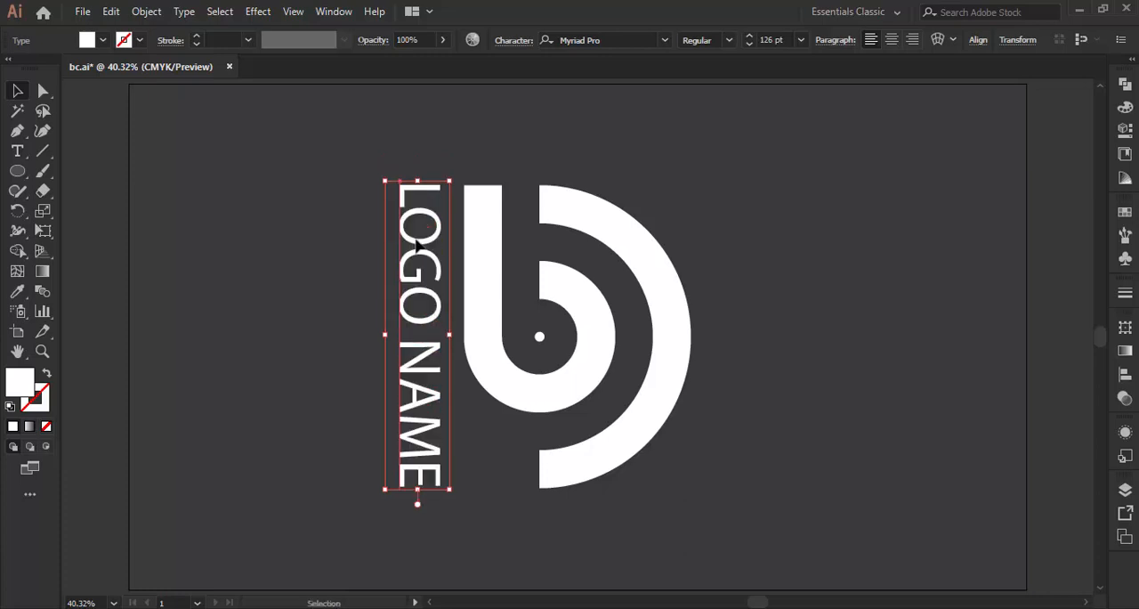
{"action": "left_click", "coordinate": [329, 234]}
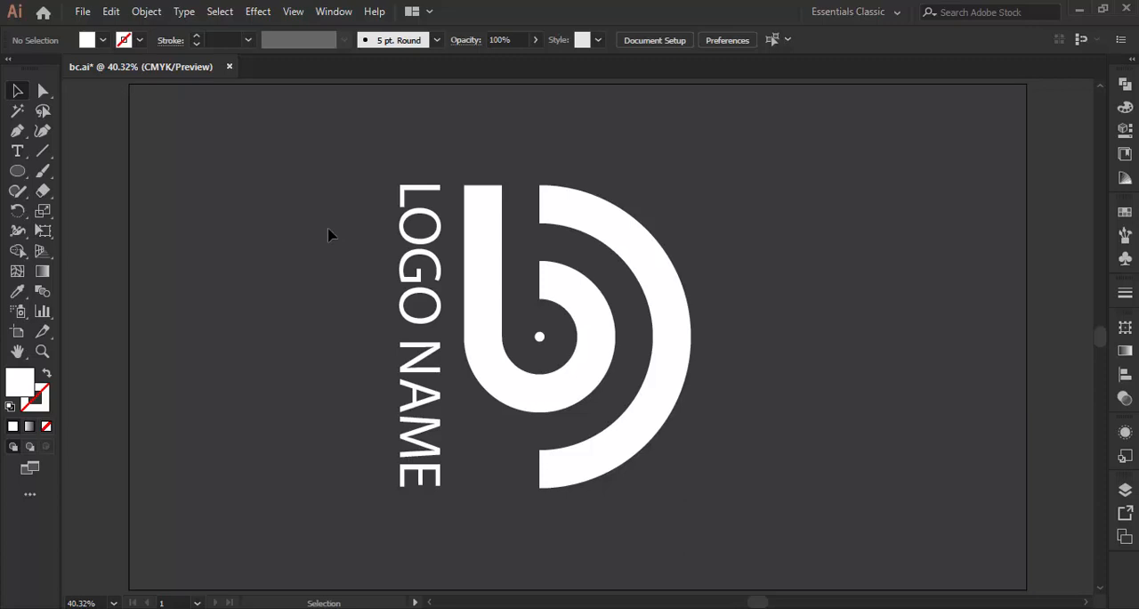
{"action": "left_click", "coordinate": [418, 218]}
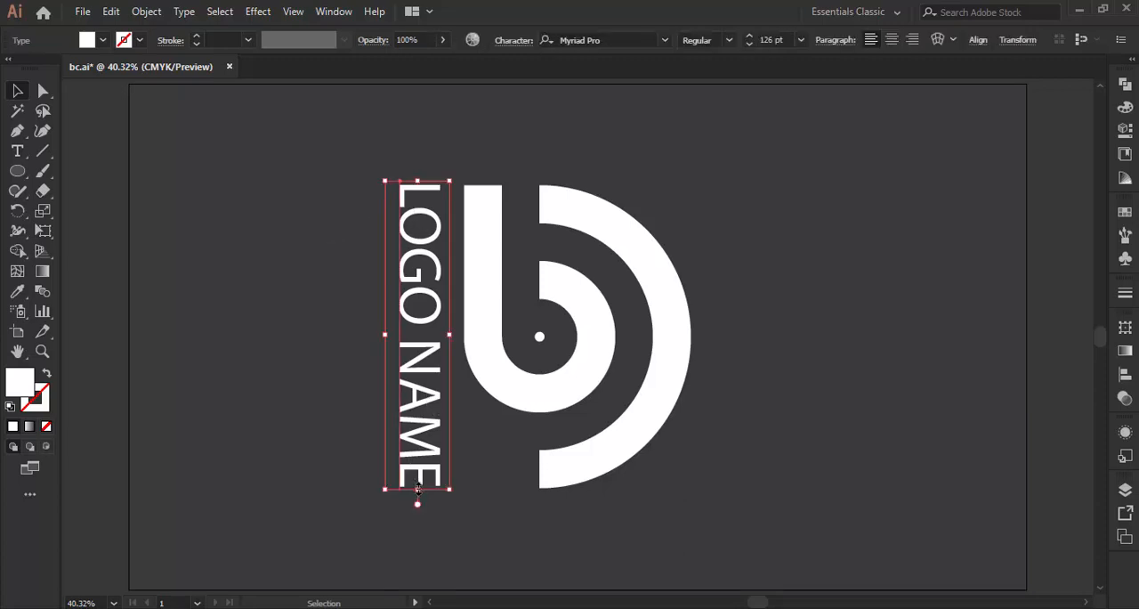
{"action": "left_click_drag", "start_coordinate": [417, 488], "coordinate": [419, 489]}
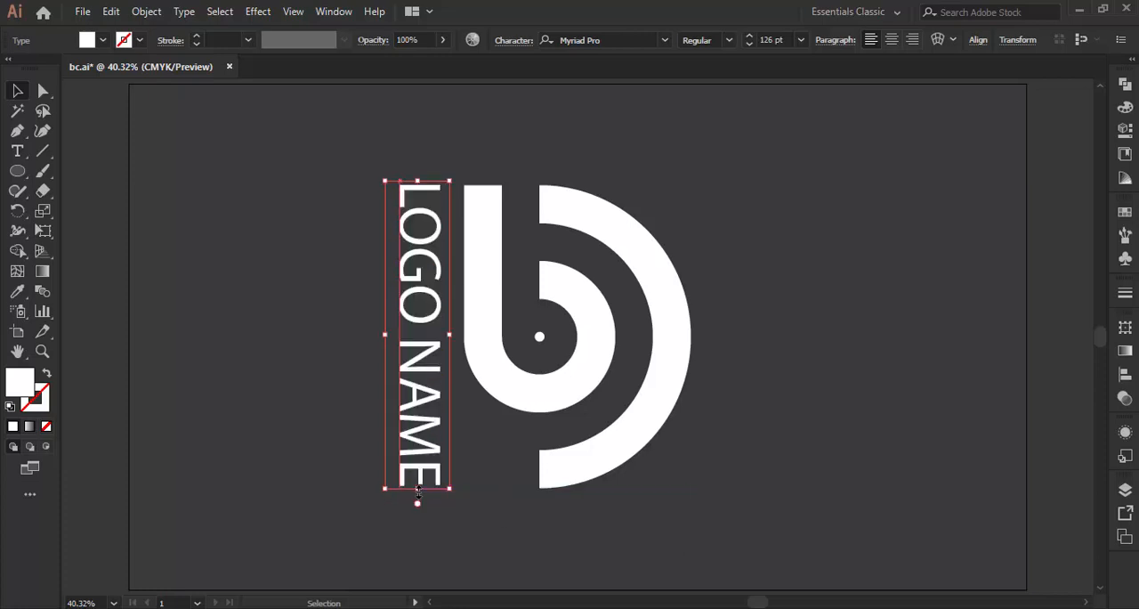
{"action": "left_click", "coordinate": [249, 356]}
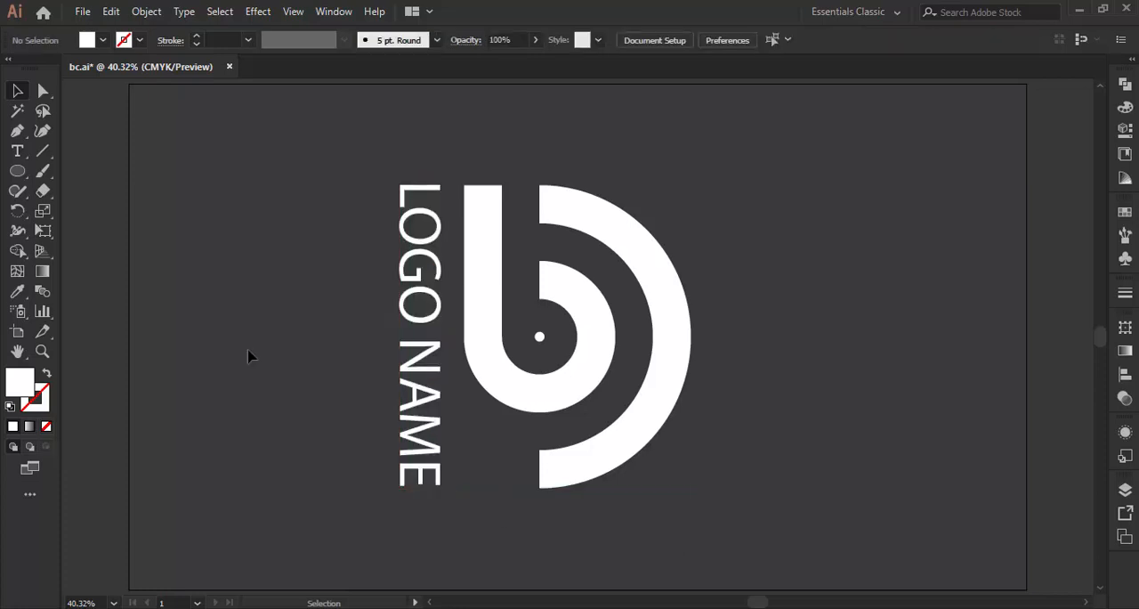
- Fill the vertical LOGO NAME text with the light orange swatch and deselect it
{"action": "left_click", "coordinate": [440, 268]}
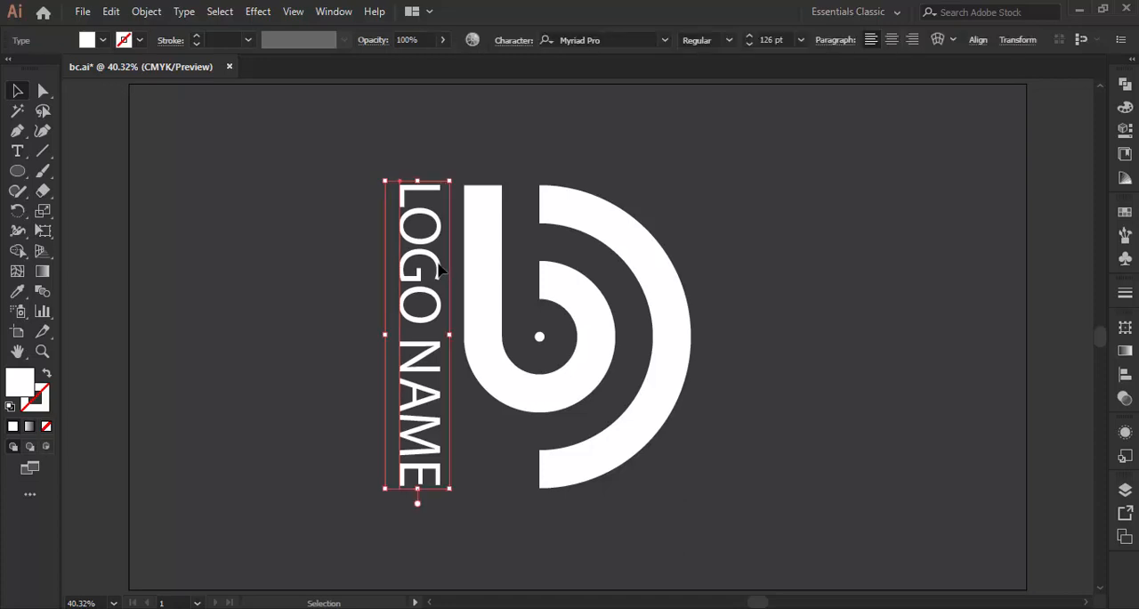
{"action": "left_click", "coordinate": [102, 42]}
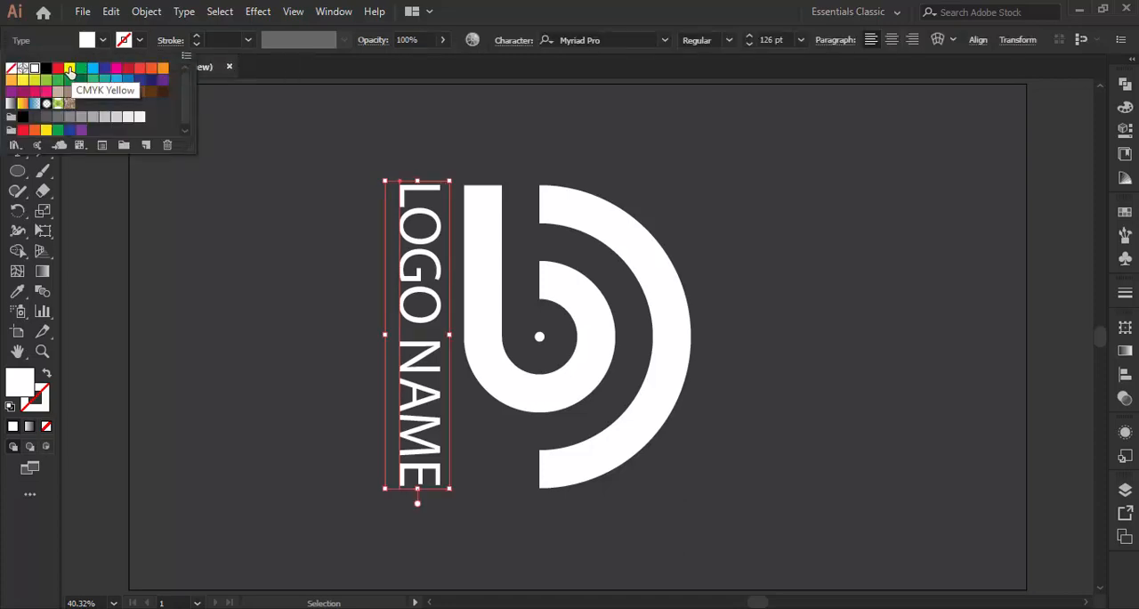
{"action": "left_click", "coordinate": [69, 69]}
{"action": "left_click", "coordinate": [163, 70]}
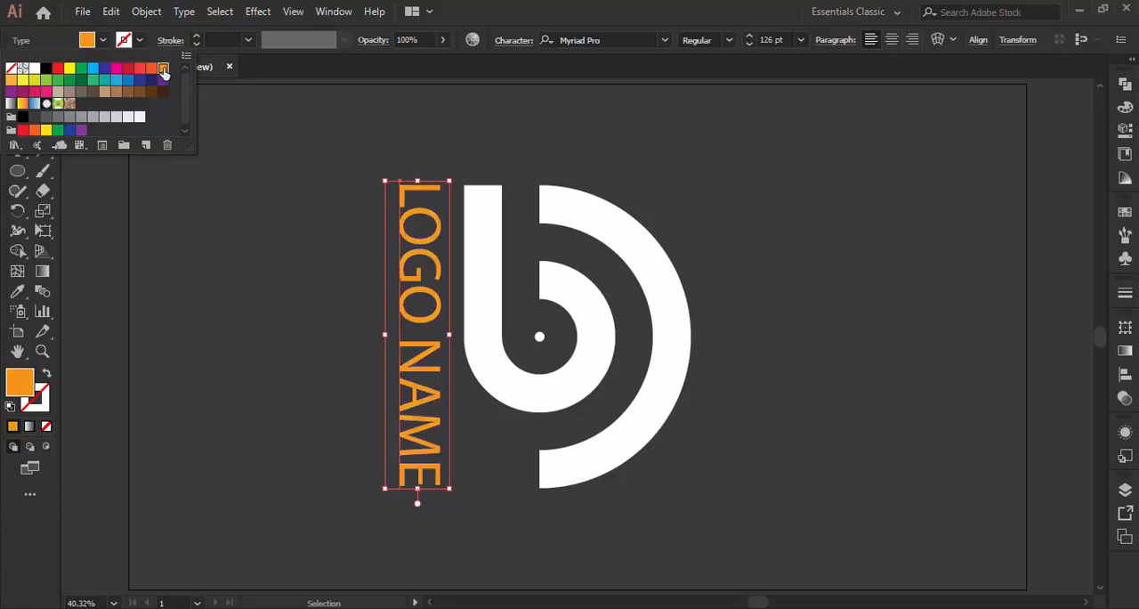
{"action": "left_click", "coordinate": [300, 290]}
{"action": "left_click", "coordinate": [300, 290]}
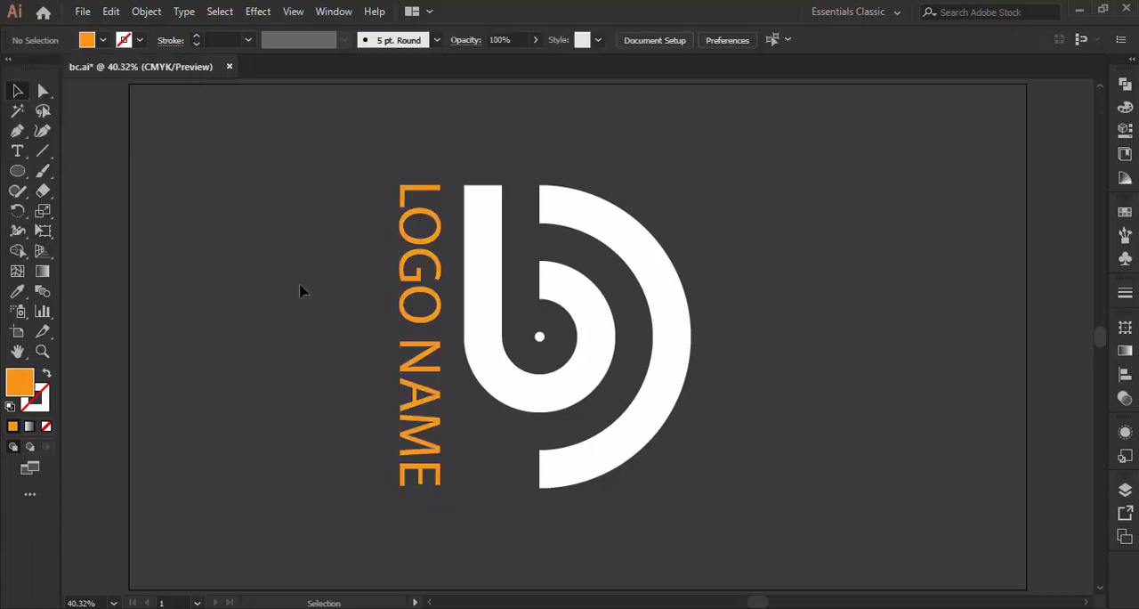